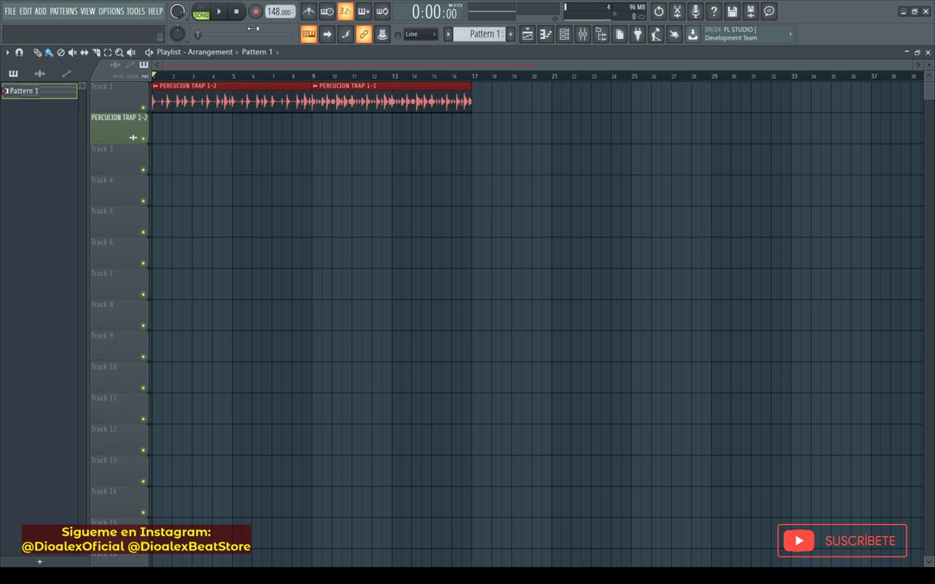
Examine the Nexus instrument and its loaded preset from the channel rack, closing the plugin window when done.
{"action": "key", "text": "F6"}
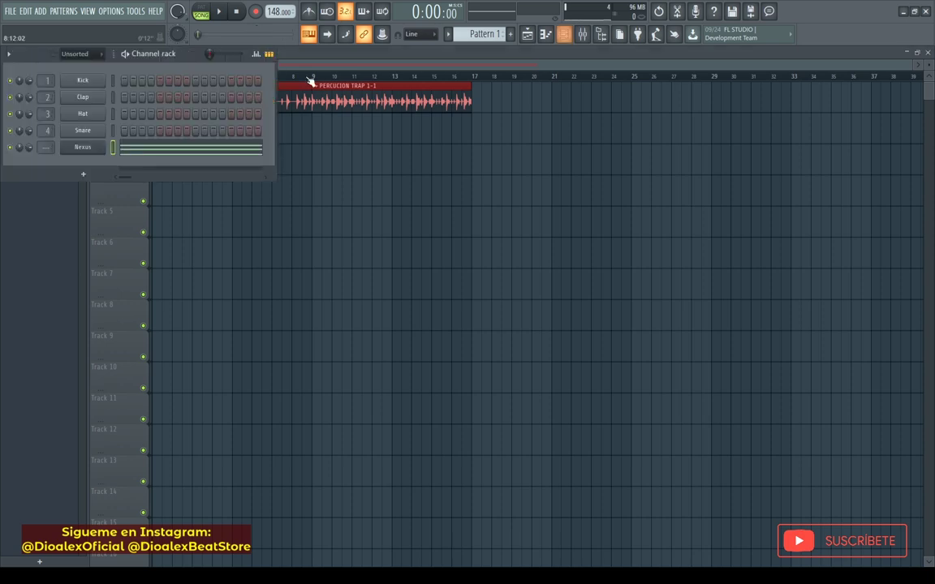
{"action": "left_click", "coordinate": [83, 147]}
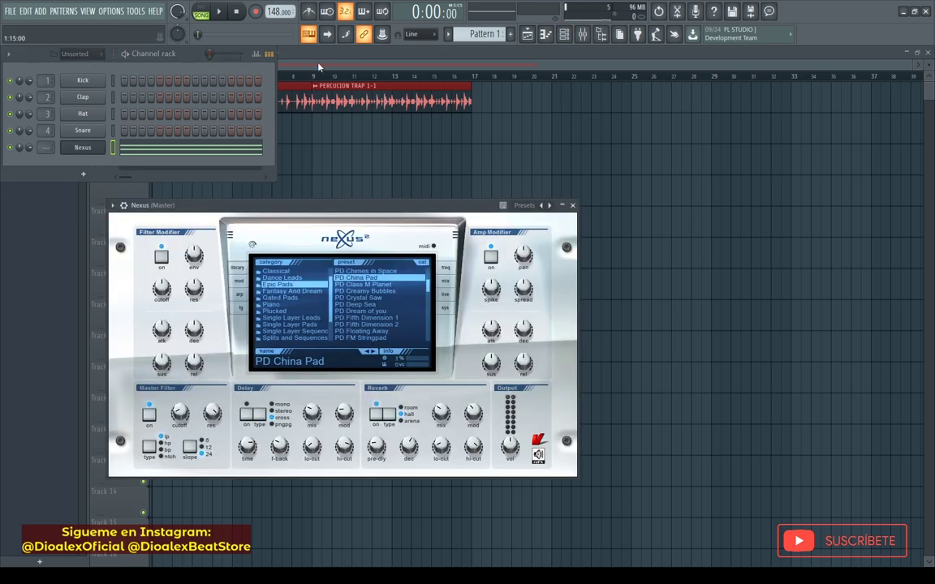
{"action": "left_click", "coordinate": [367, 58]}
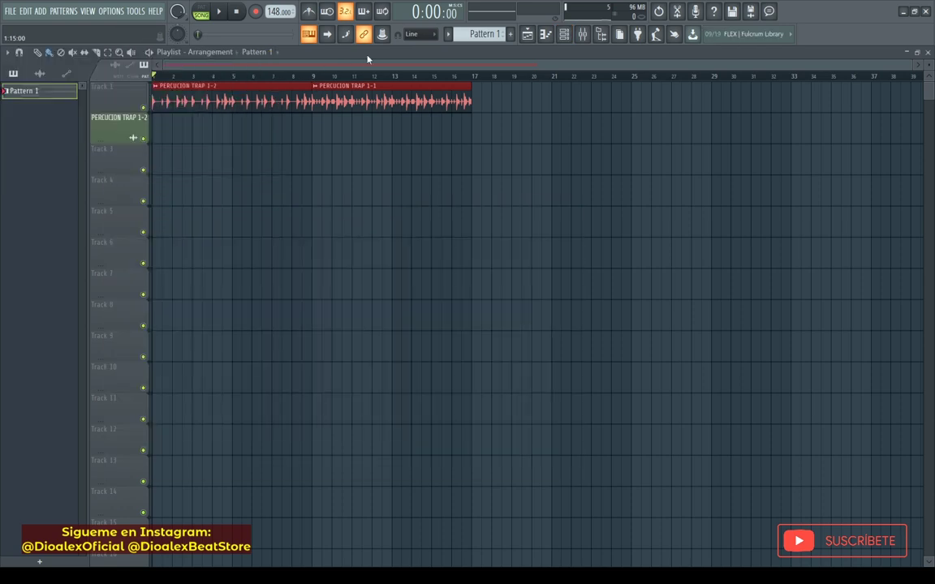
{"action": "key", "text": "F6"}
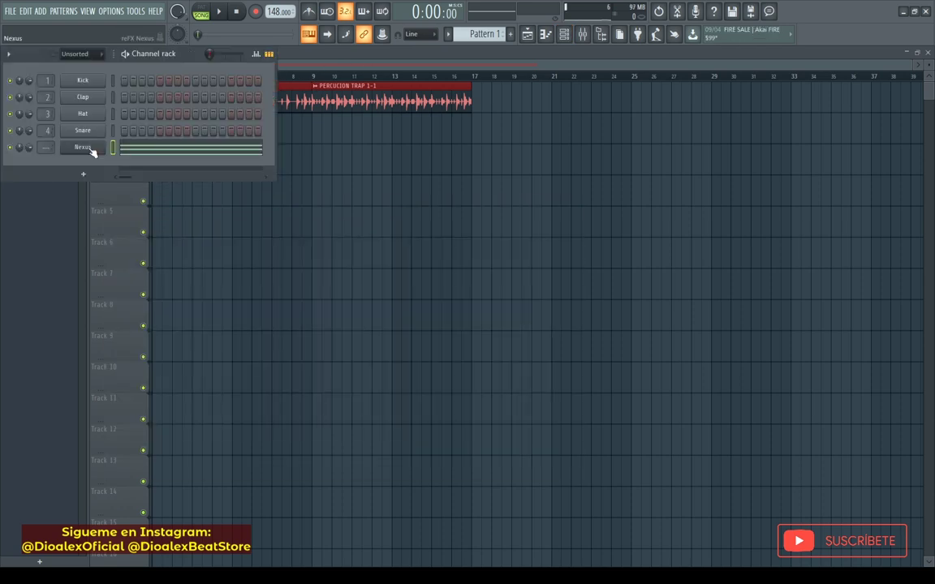
{"action": "left_click", "coordinate": [89, 149]}
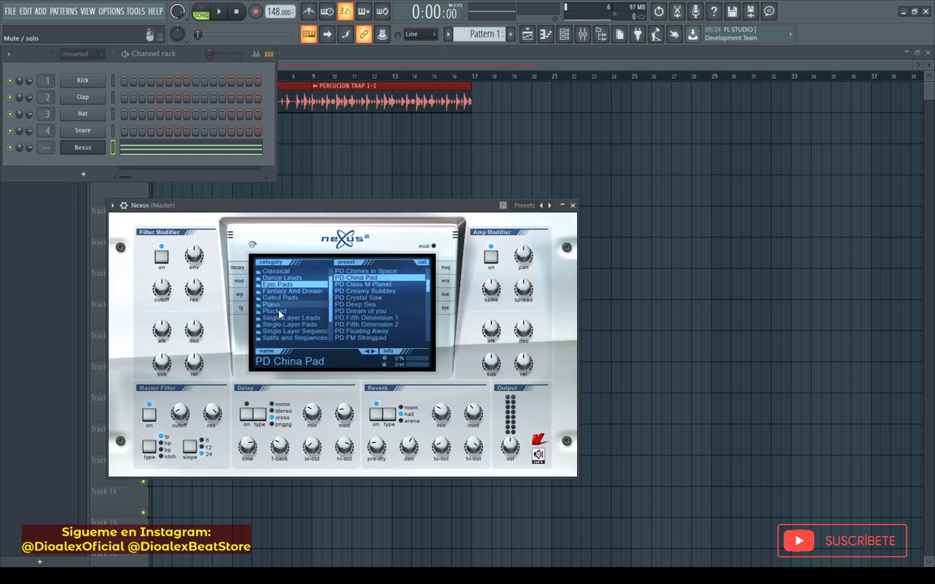
{"action": "left_click", "coordinate": [572, 208]}
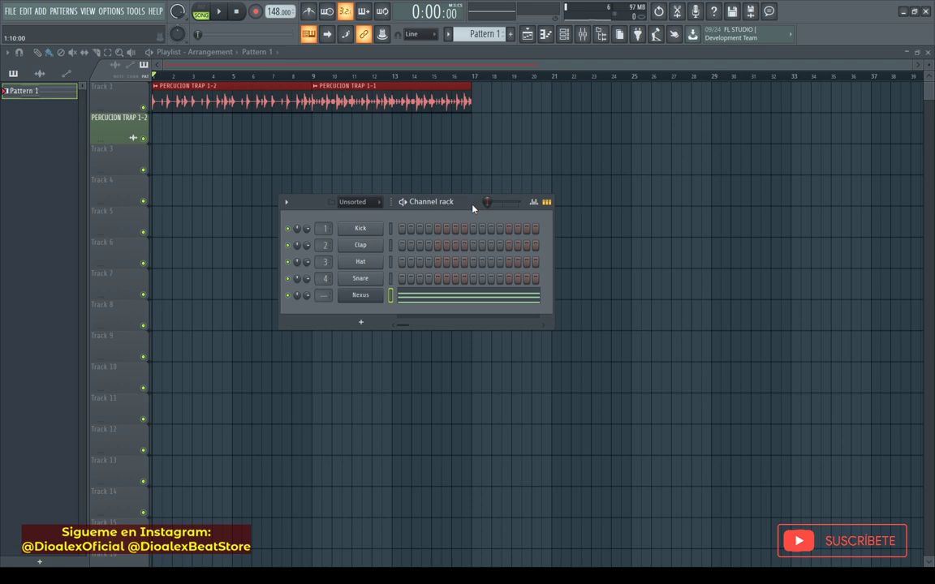
{"action": "left_click", "coordinate": [363, 299]}
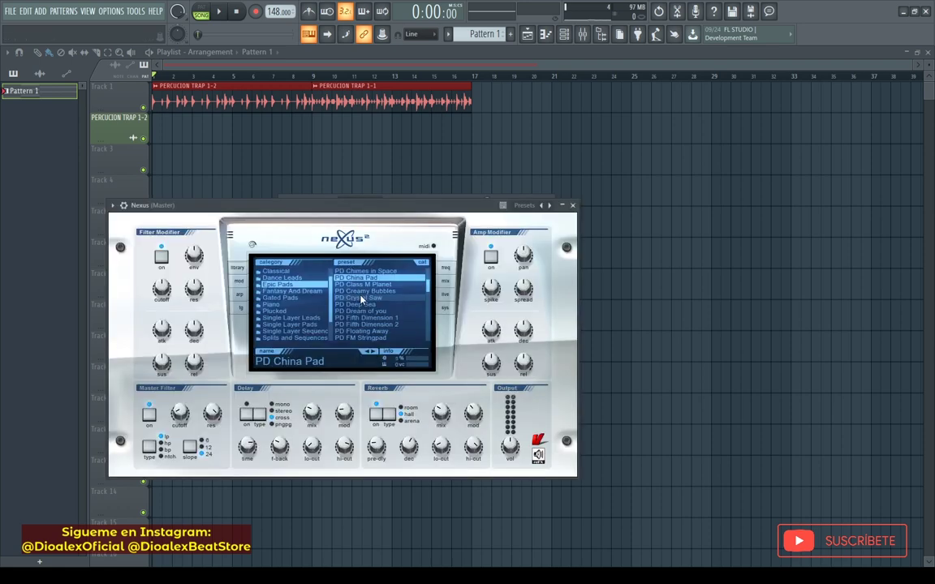
{"action": "left_click", "coordinate": [570, 208]}
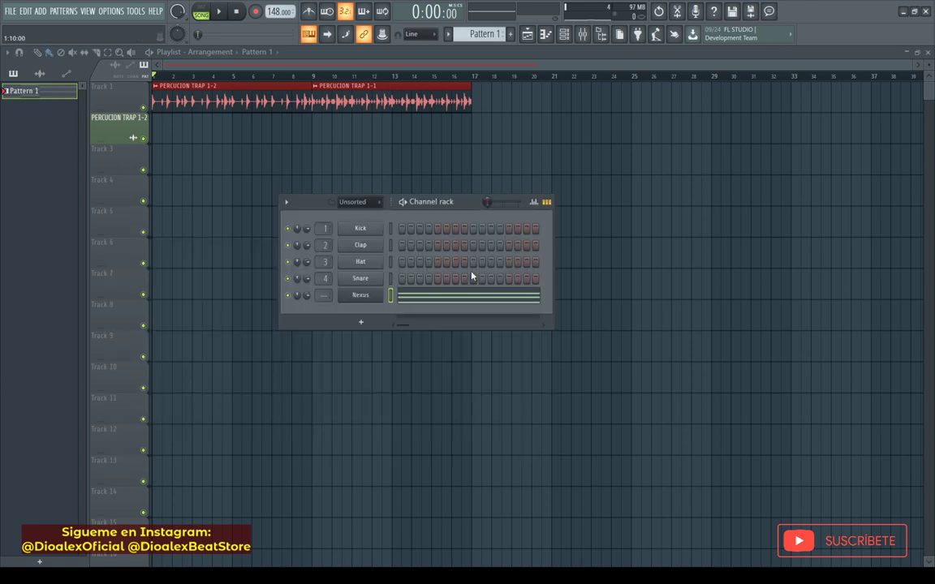
Open the Nexus pattern in the piano roll and audition the first chord's C5, E5 and G5 notes and the keys between them.
{"action": "left_click", "coordinate": [438, 293]}
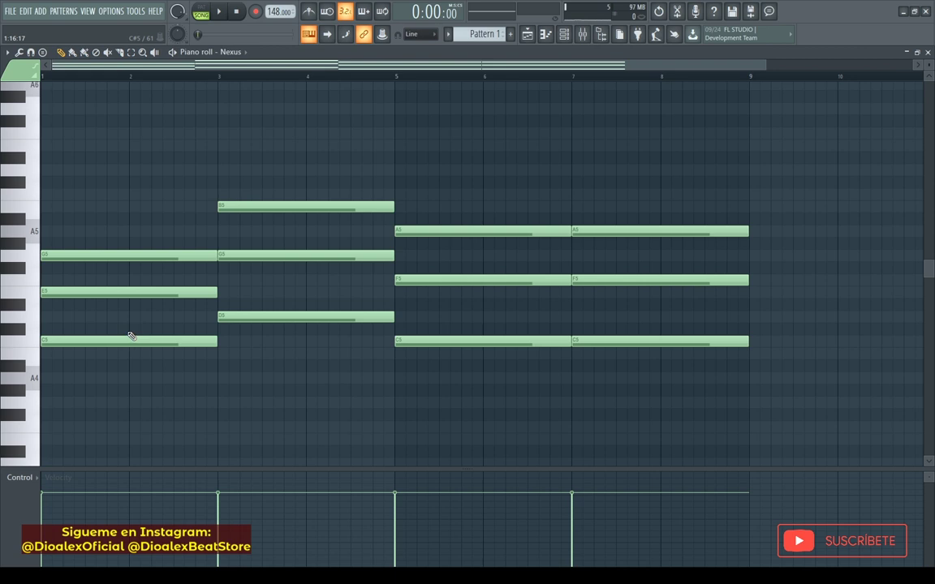
{"action": "left_click", "coordinate": [63, 342]}
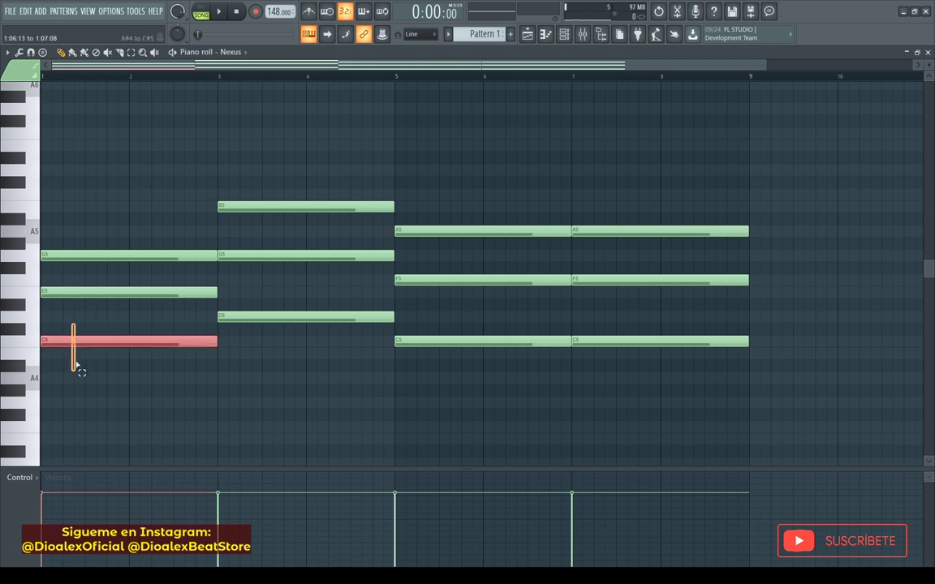
{"action": "left_click", "coordinate": [24, 331]}
{"action": "left_click", "coordinate": [36, 319]}
{"action": "left_click", "coordinate": [36, 294]}
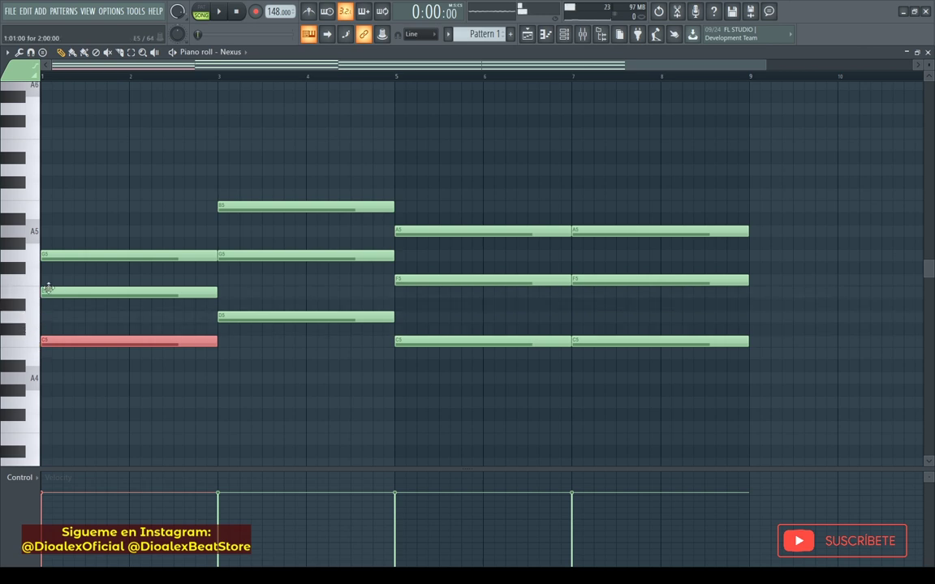
{"action": "left_click", "coordinate": [47, 290]}
{"action": "left_click", "coordinate": [36, 261]}
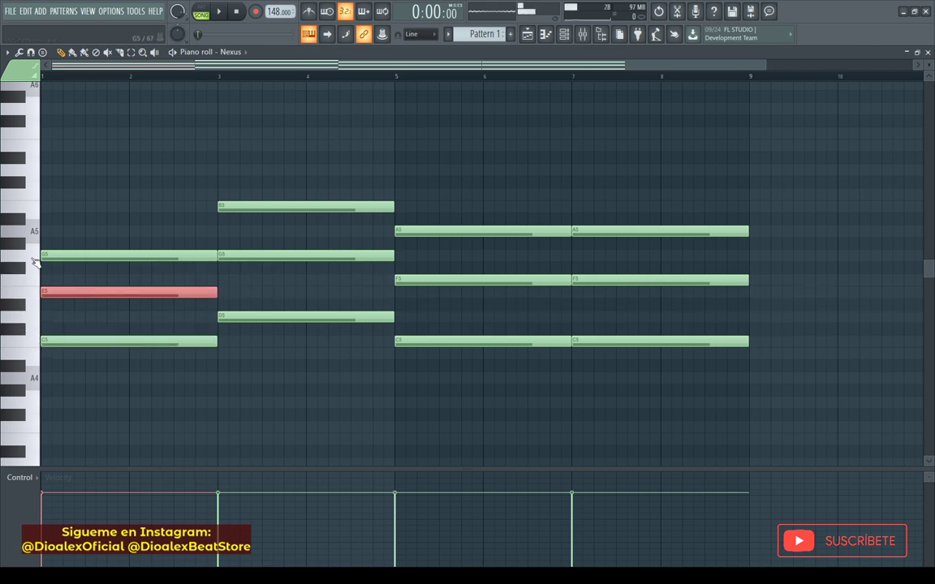
{"action": "left_click", "coordinate": [97, 256]}
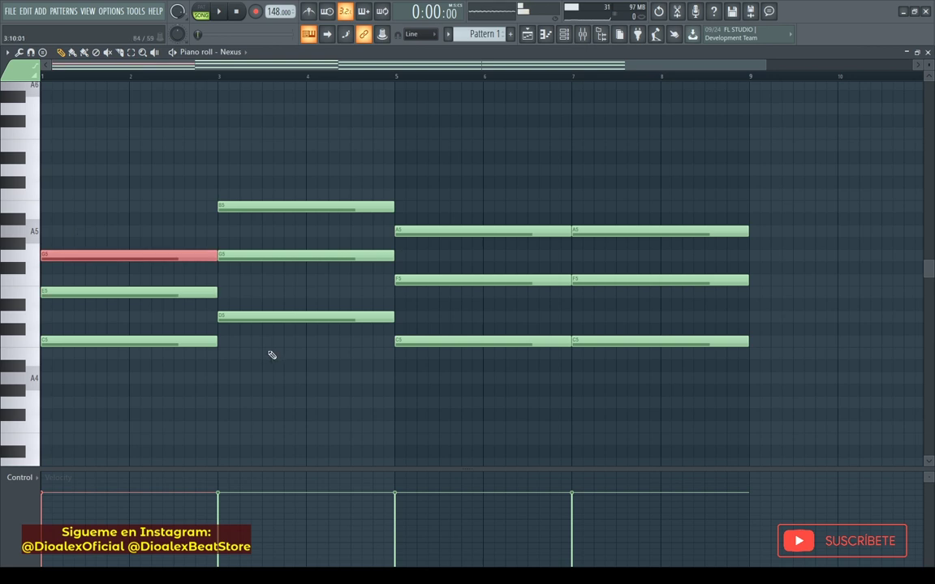
Step through the second chord's D5, G5 and B5 notes, checking the piano keys that separate them.
{"action": "left_click", "coordinate": [265, 317]}
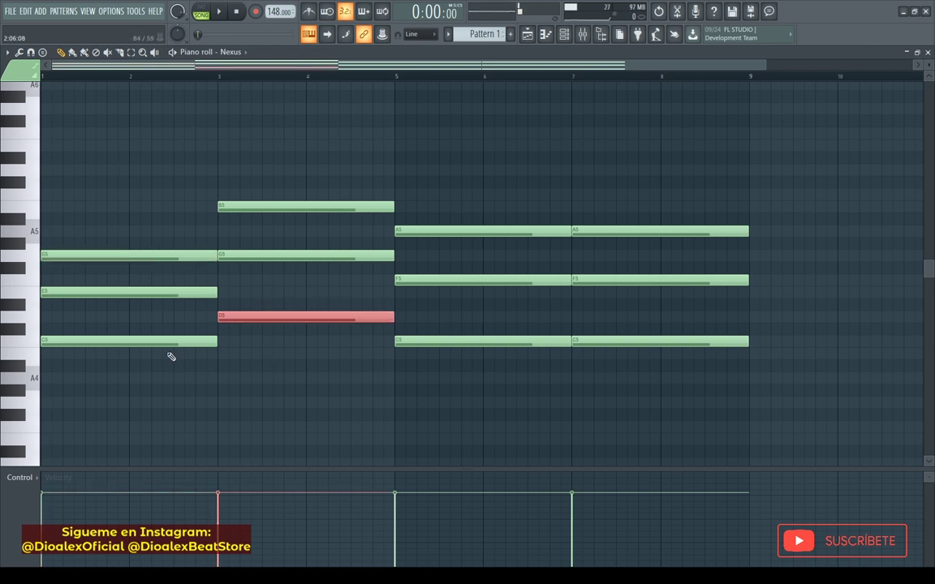
{"action": "left_click", "coordinate": [24, 307]}
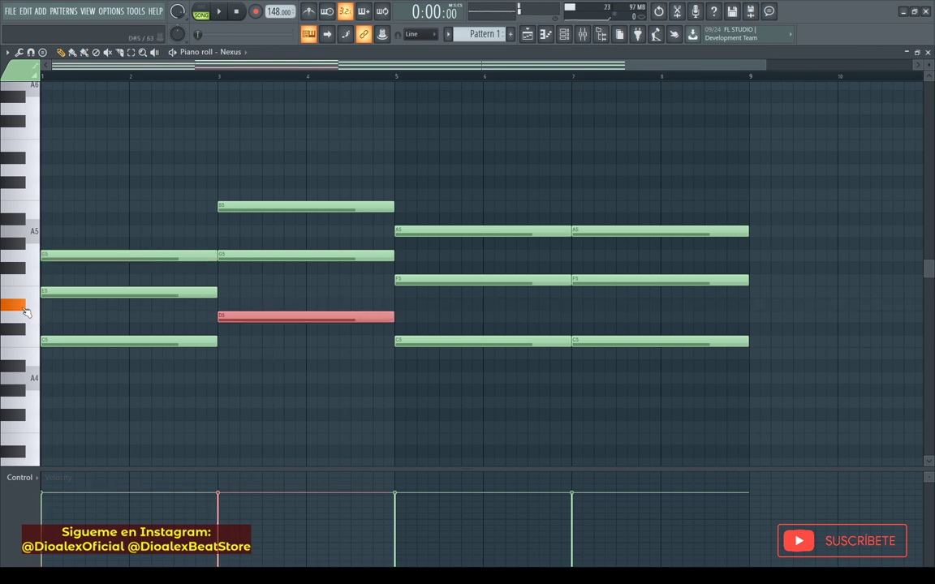
{"action": "left_click", "coordinate": [26, 268], "text": "ctrl"}
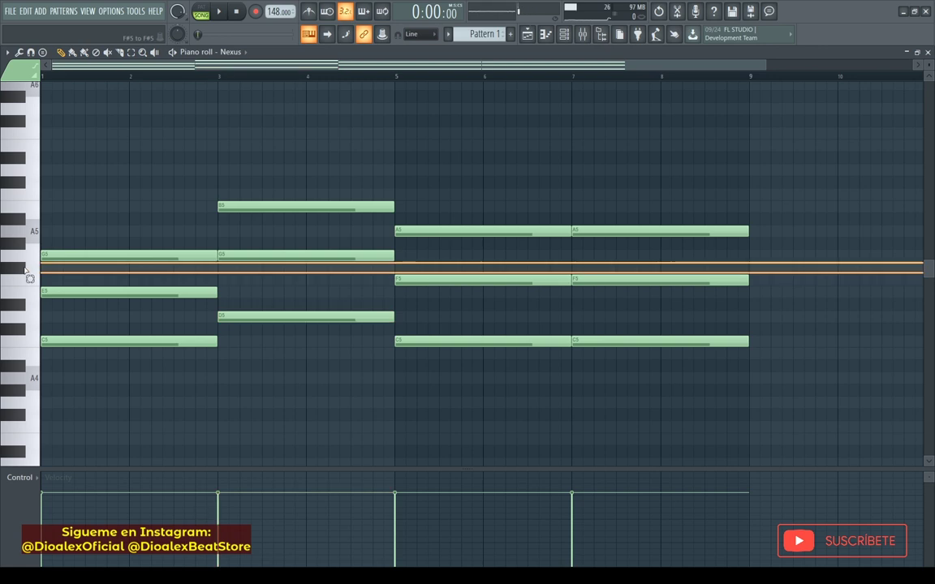
{"action": "left_click", "coordinate": [34, 258], "text": "ctrl"}
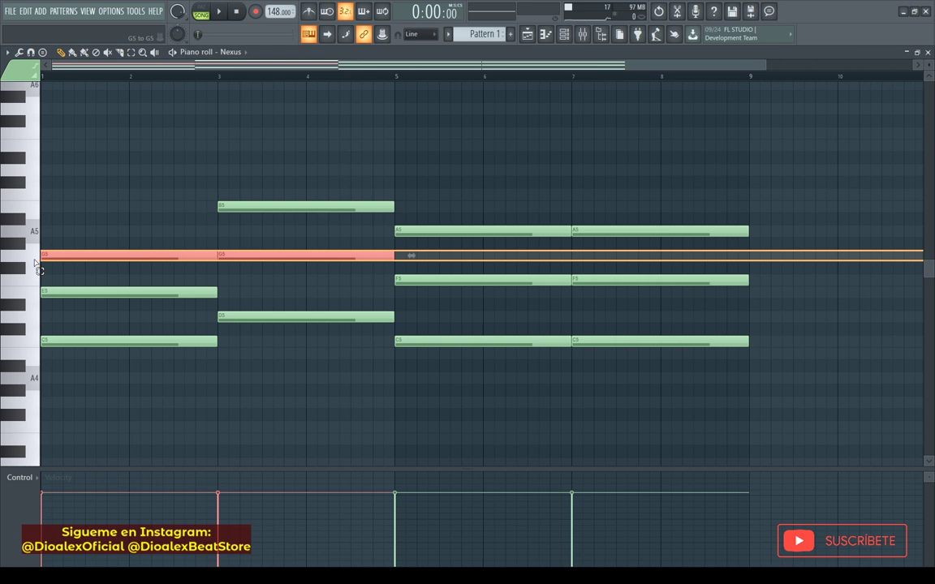
{"action": "left_click", "coordinate": [24, 245]}
{"action": "left_click", "coordinate": [32, 207]}
{"action": "left_click", "coordinate": [24, 221]}
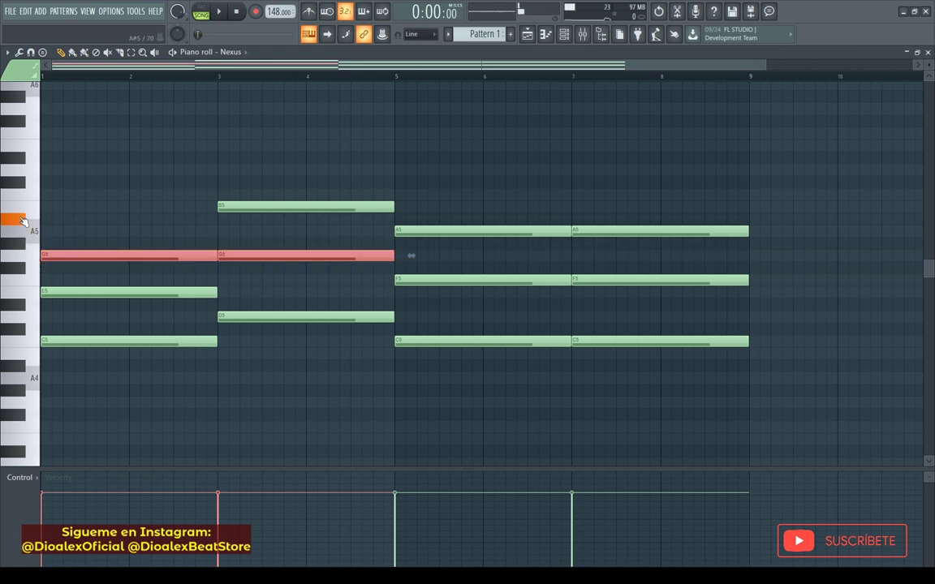
{"action": "left_click", "coordinate": [34, 208]}
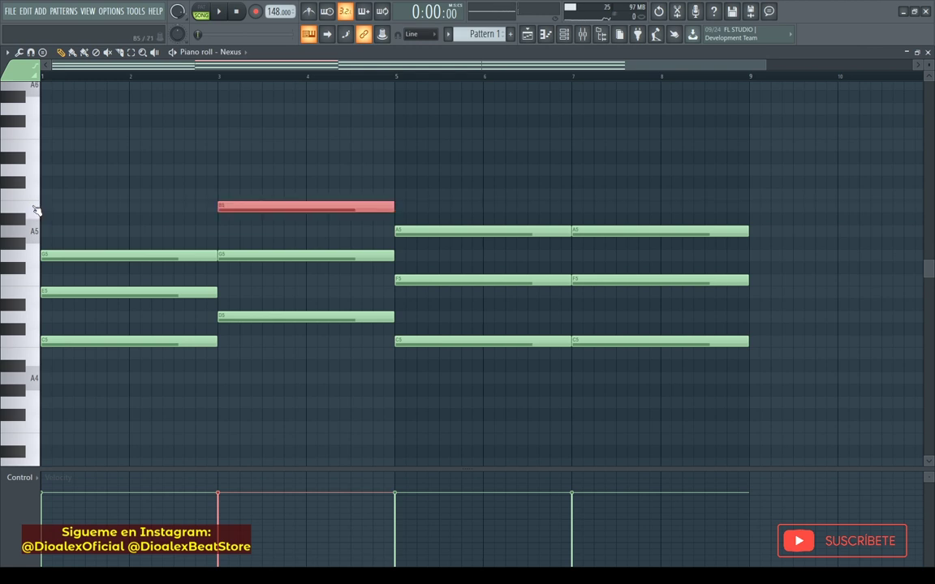
Raise the second chord's D5 note one octave to D6 and return it to D5.
{"action": "left_click_drag", "start_coordinate": [259, 299], "coordinate": [266, 340]}
{"action": "key", "text": "ctrl+Up"}
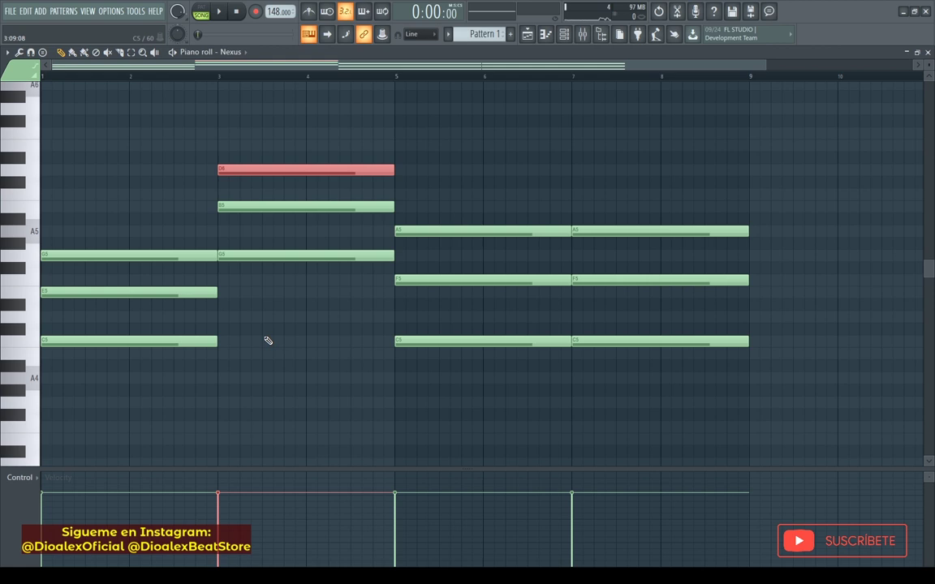
{"action": "left_click", "coordinate": [259, 302]}
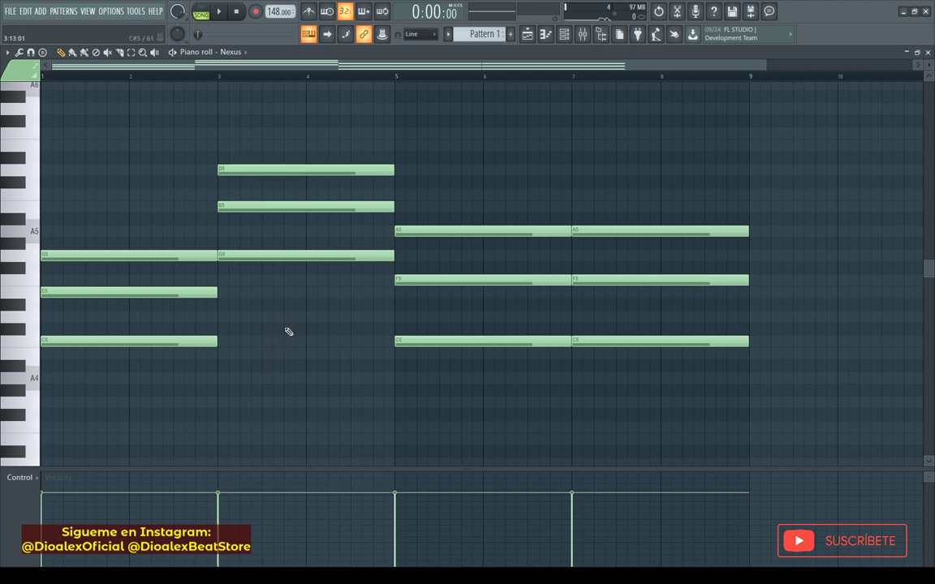
{"action": "left_click_drag", "start_coordinate": [246, 153], "coordinate": [268, 182]}
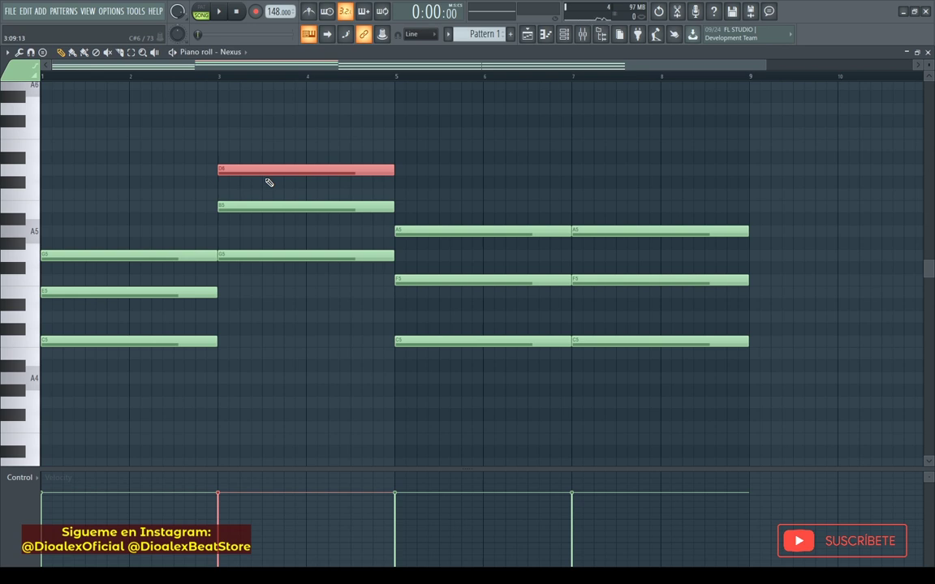
{"action": "key", "text": "ctrl+Down"}
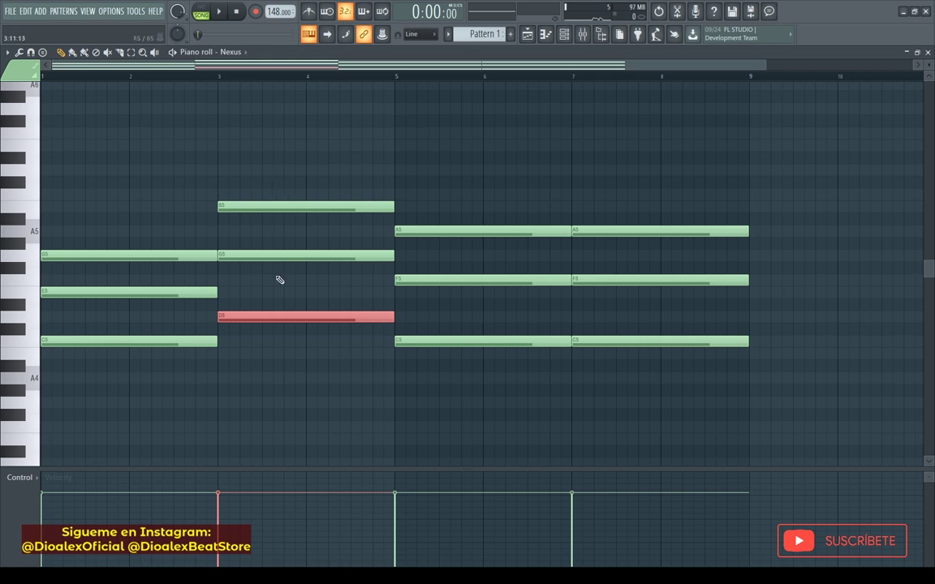
Try lowering the second chord's B5 note by an octave and bring it back to B5.
{"action": "left_click", "coordinate": [276, 206]}
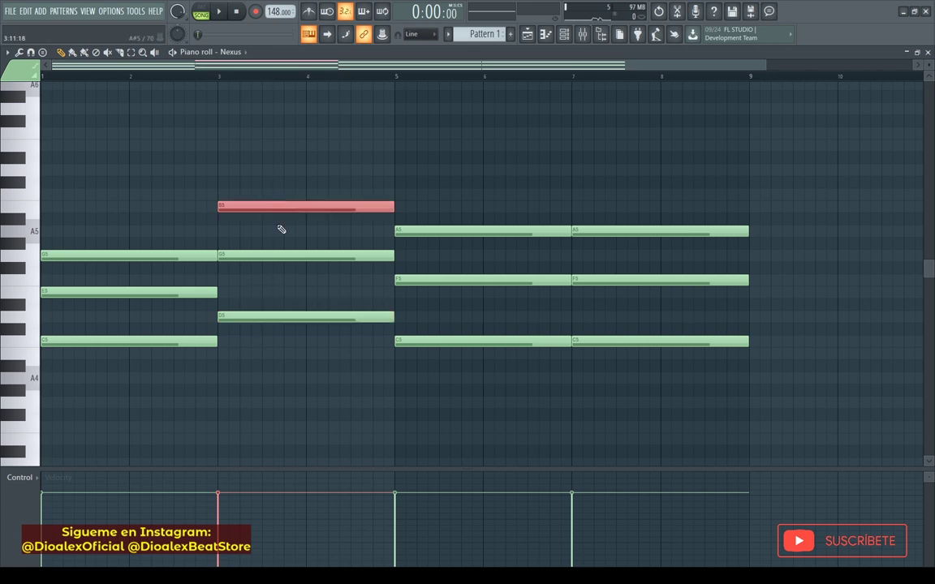
{"action": "key", "text": "ctrl+Down"}
{"action": "key", "text": "ctrl+Up"}
Try inverting the second chord by raising its D5 and G5 notes one octave, and restore both to their original octave.
{"action": "left_click", "coordinate": [273, 319]}
{"action": "key", "text": "ctrl+Up"}
{"action": "left_click", "coordinate": [267, 295]}
{"action": "left_click", "coordinate": [281, 253]}
{"action": "key", "text": "ctrl+Up"}
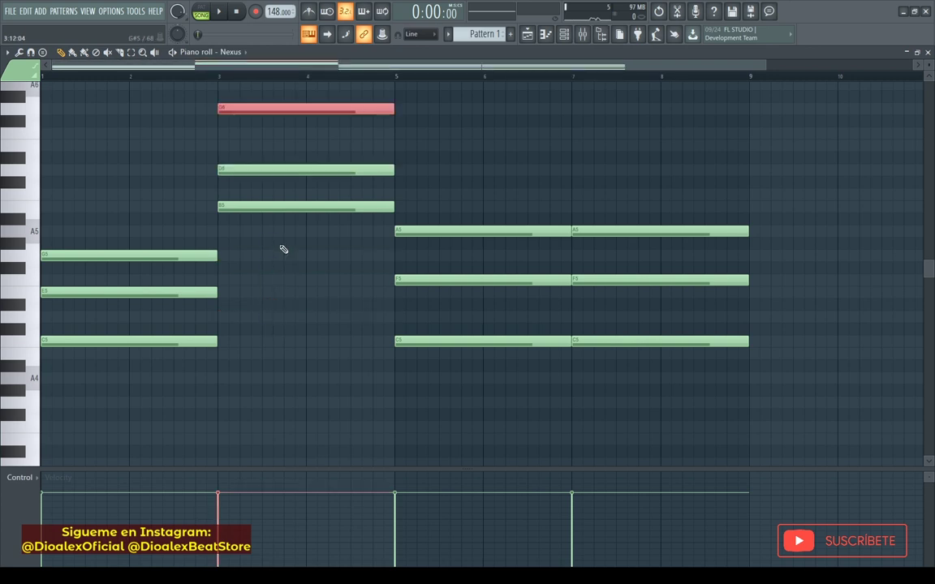
{"action": "key", "text": "ctrl+Down"}
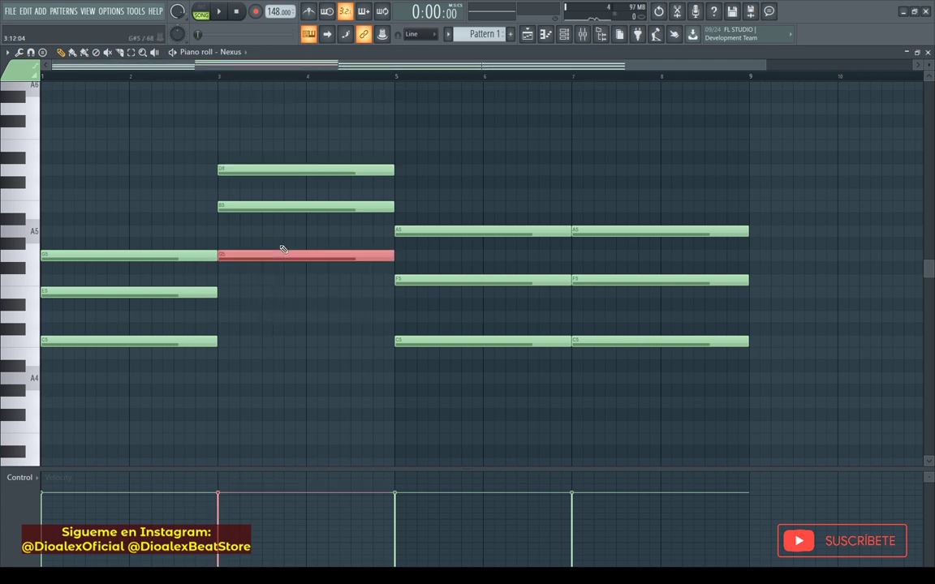
{"action": "left_click", "coordinate": [326, 144], "text": "ctrl"}
{"action": "left_click_drag", "start_coordinate": [312, 136], "coordinate": [315, 179]}
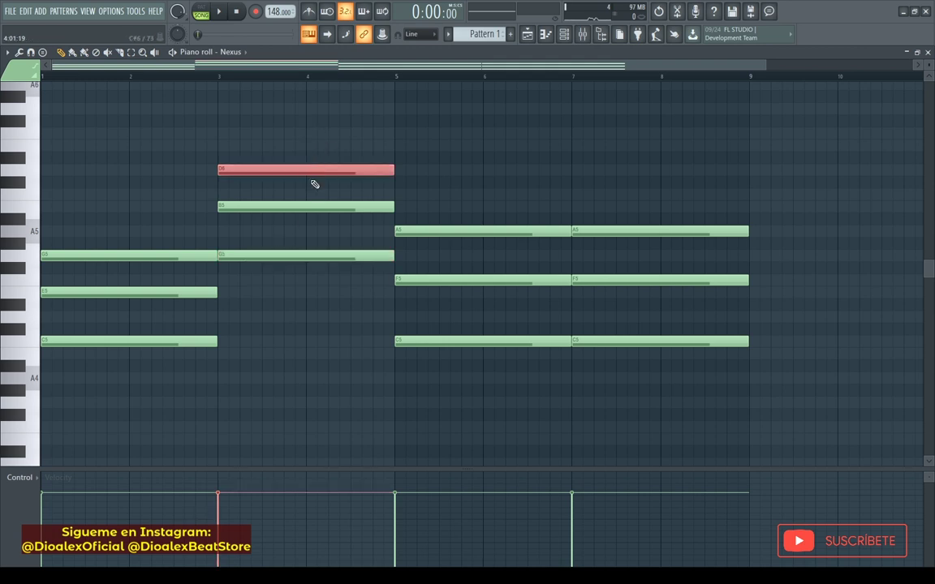
{"action": "key", "text": "ctrl+Down"}
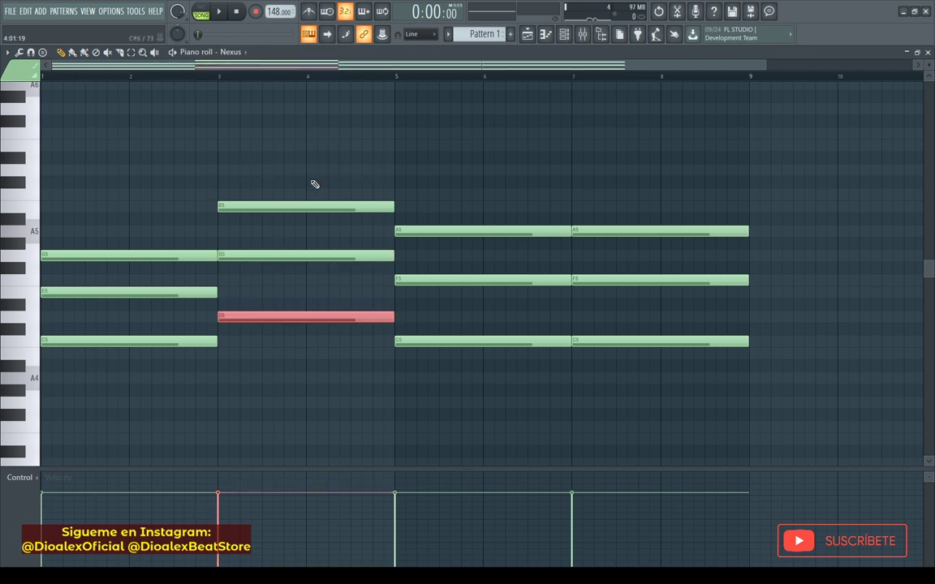
Select the time range from bar 3 to bar 5 and play the second chord in pattern mode.
{"action": "mouse_move", "coordinate": [221, 78]}
{"action": "left_mouse_down"}
{"action": "mouse_move", "coordinate": [304, 95]}
{"action": "mouse_move", "coordinate": [392, 96]}
{"action": "left_mouse_up"}
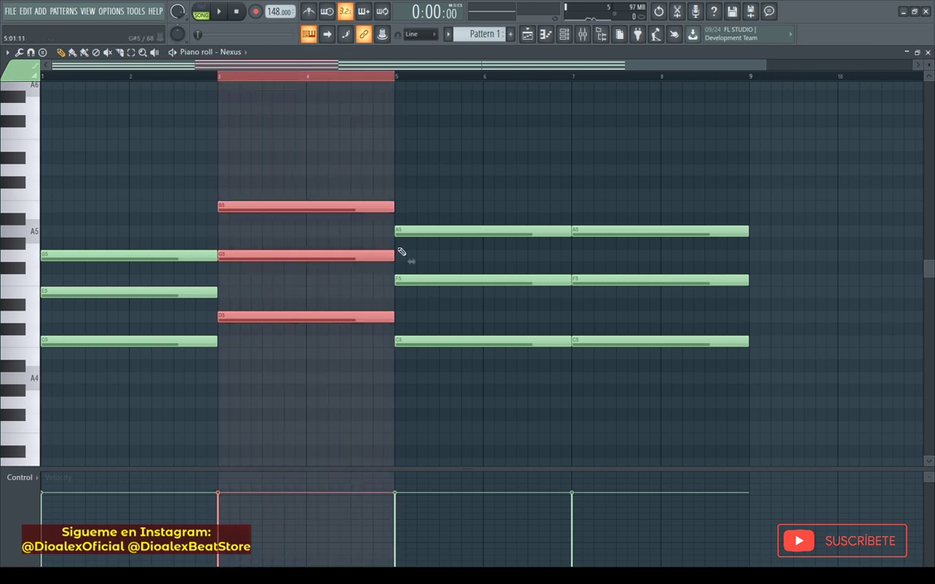
{"action": "left_click", "coordinate": [421, 219]}
{"action": "key", "text": "space"}
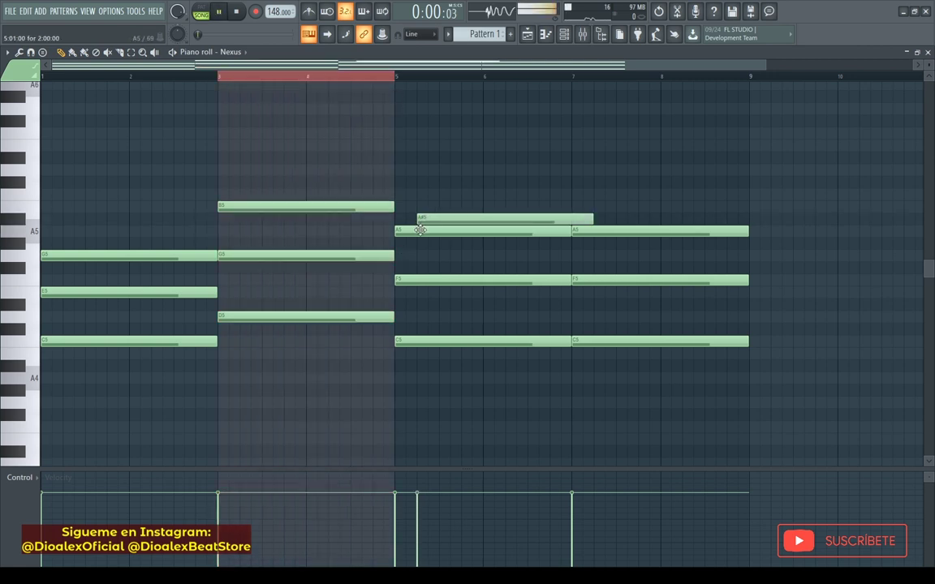
{"action": "left_click", "coordinate": [201, 10]}
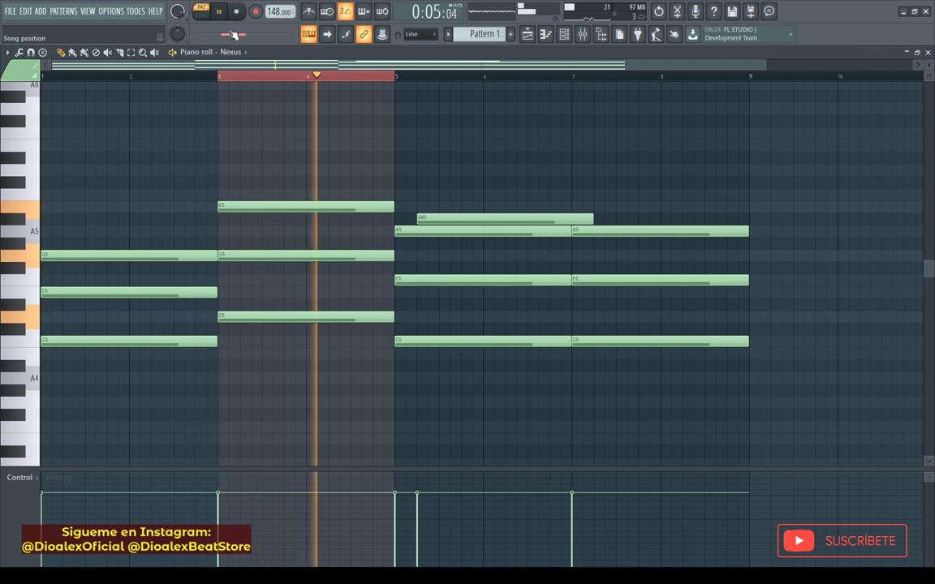
{"action": "key", "text": "space"}
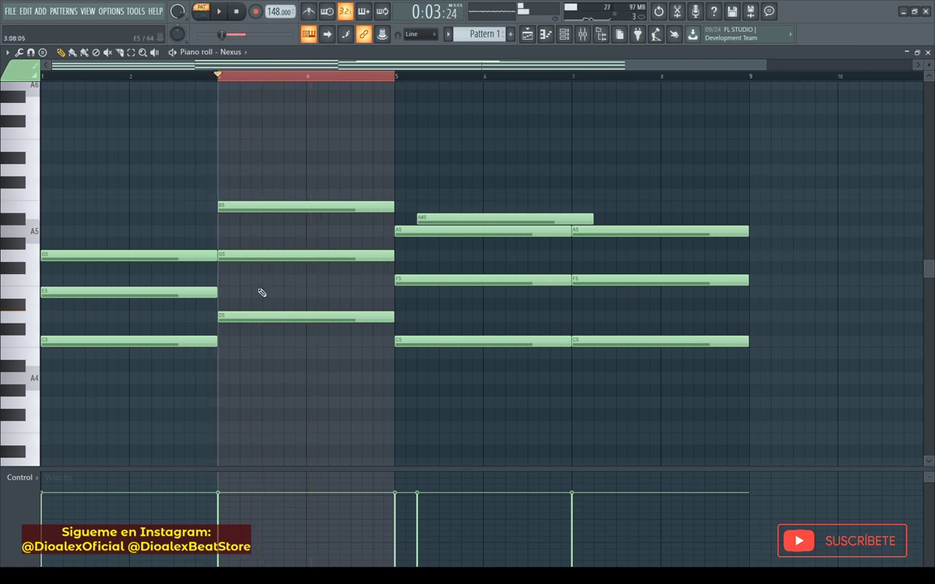
Raise the second chord's D5 note one octave to D6 and play back the inverted chord.
{"action": "left_click", "coordinate": [260, 316]}
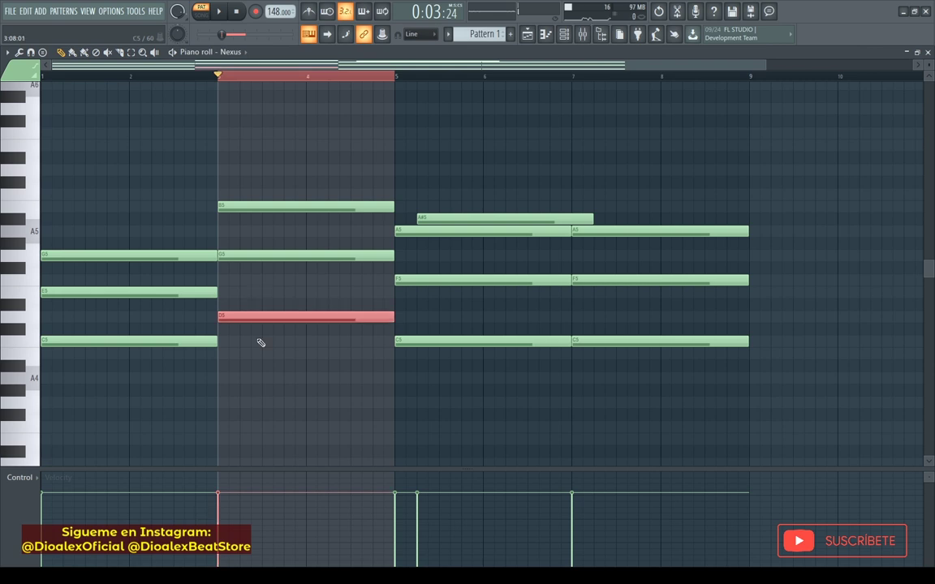
{"action": "key", "text": "ctrl+Up"}
{"action": "key", "text": "space"}
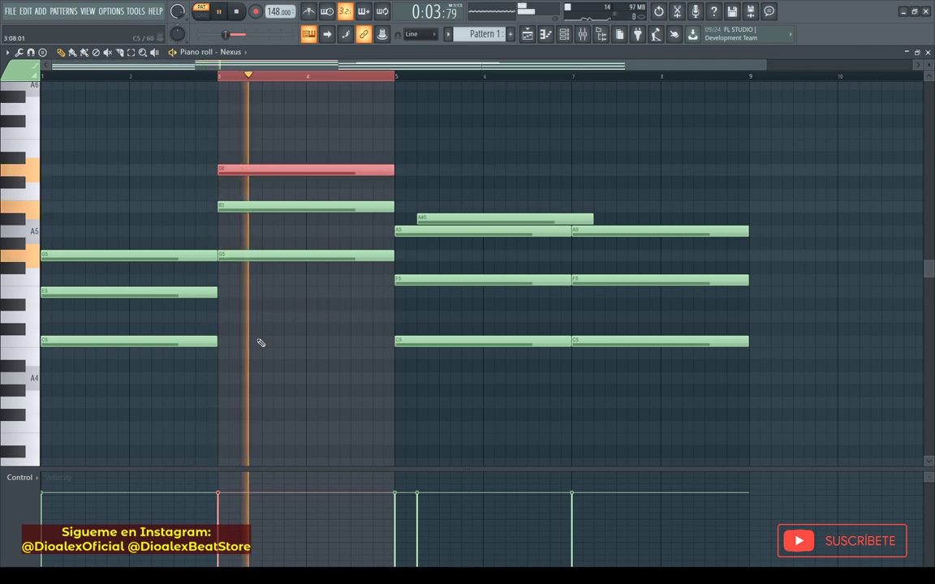
{"action": "key", "text": "space"}
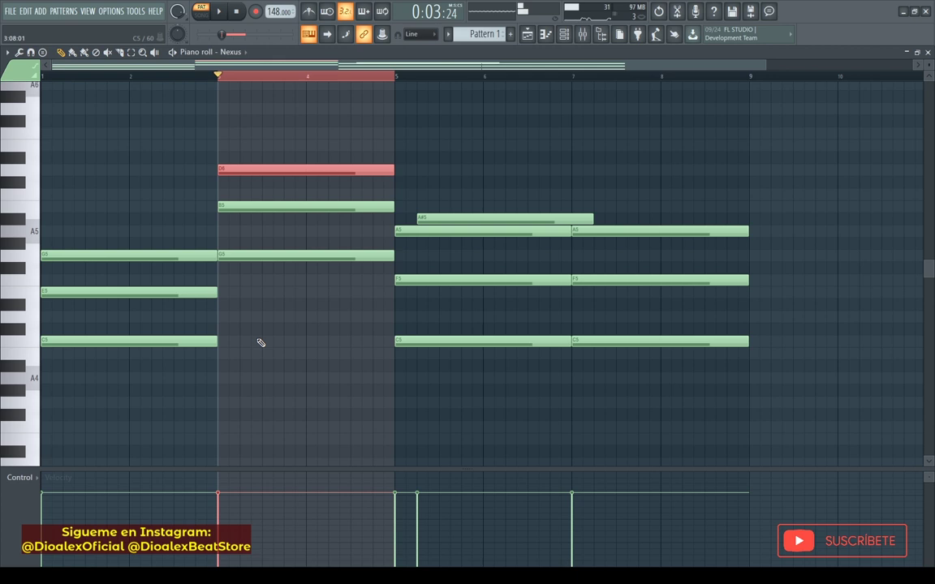
Try raising the second chord's G5 note one octave to G6, play it back, and undo the octave change.
{"action": "left_click", "coordinate": [274, 255]}
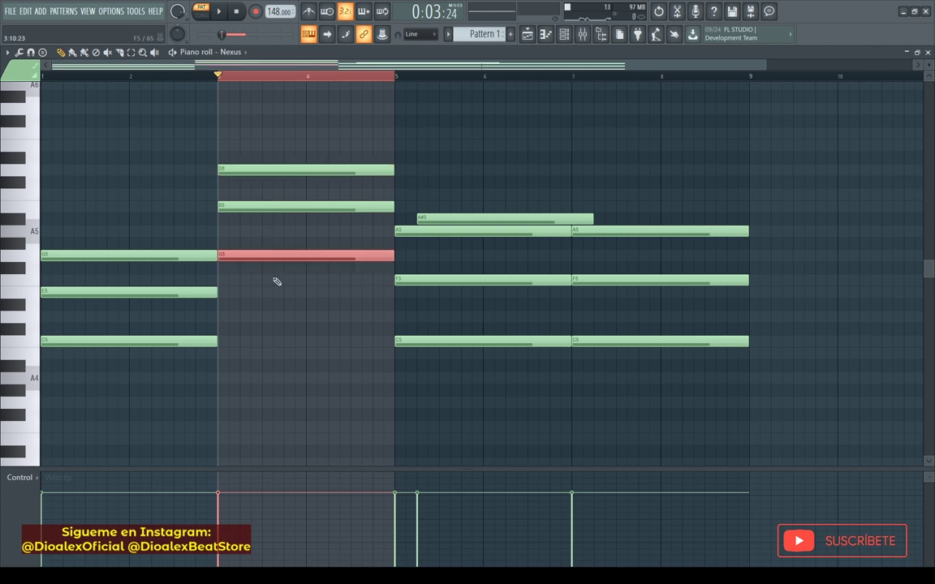
{"action": "key", "text": "ctrl+Up"}
{"action": "key", "text": "space"}
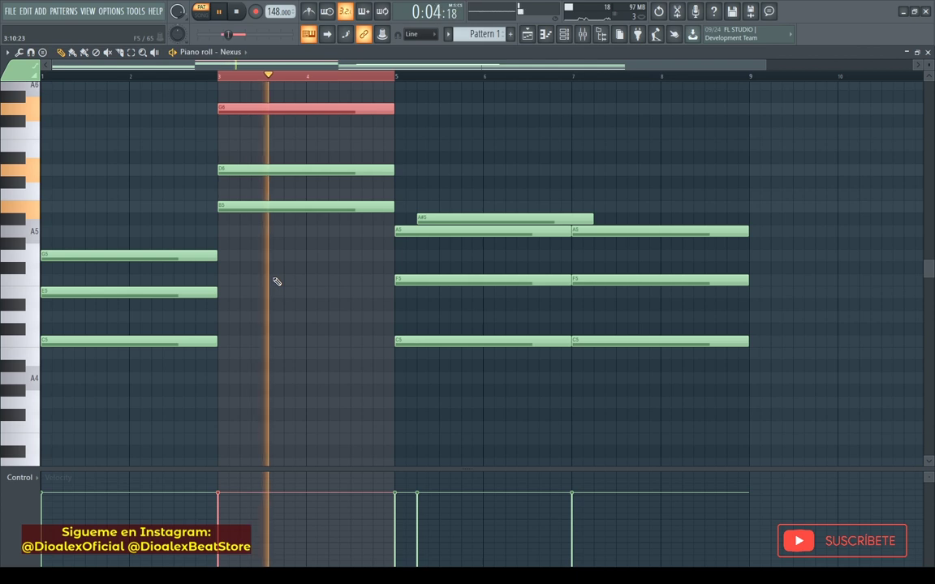
{"action": "key", "text": "space"}
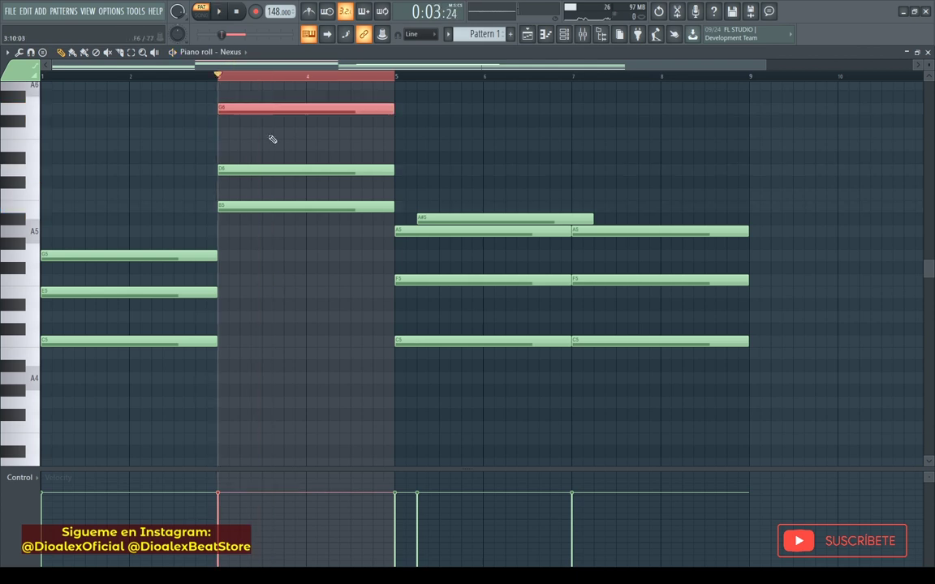
{"action": "key", "text": "ctrl+z"}
Try lowering the second chord's B5 note one octave to B4, play it back, and return the note to B5.
{"action": "left_click", "coordinate": [282, 206]}
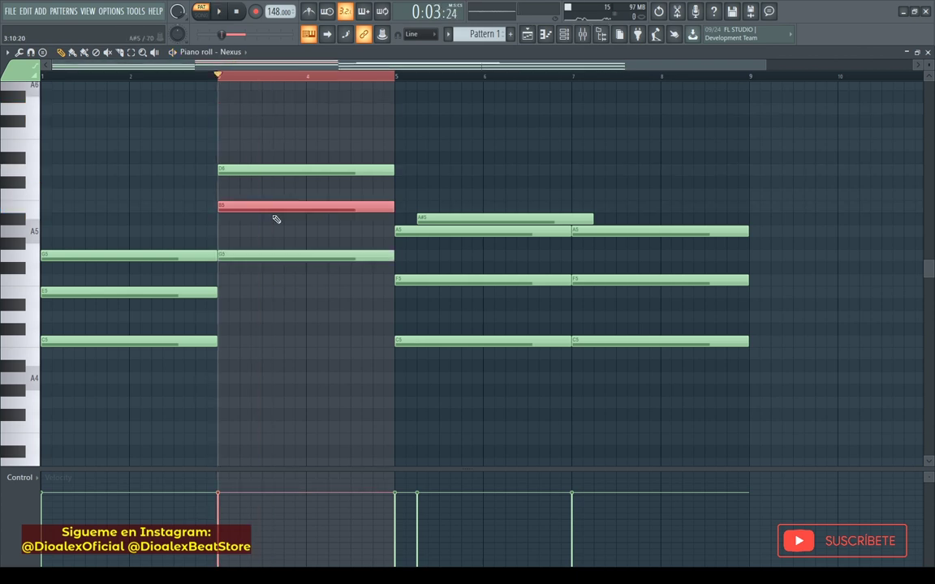
{"action": "key", "text": "ctrl+Down"}
{"action": "key", "text": "space"}
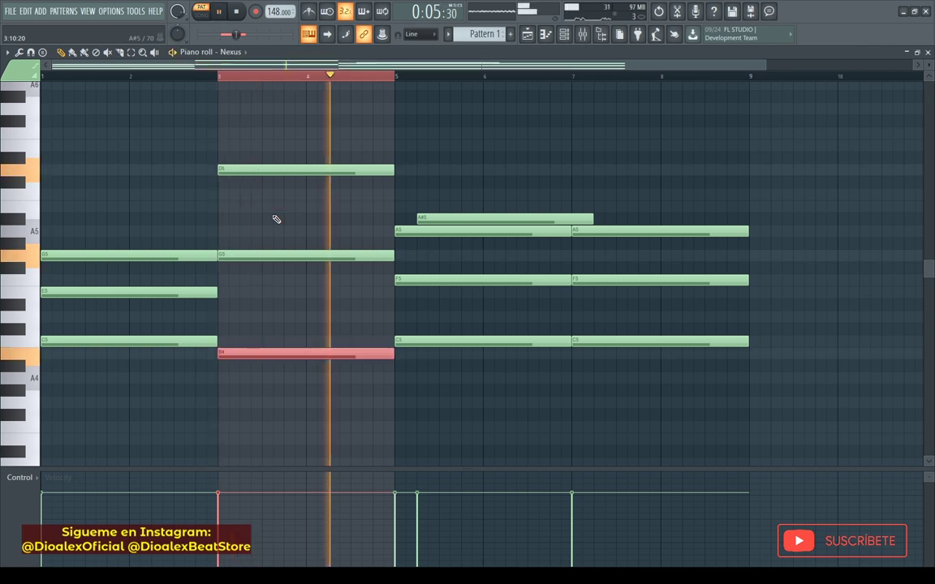
{"action": "key", "text": "space"}
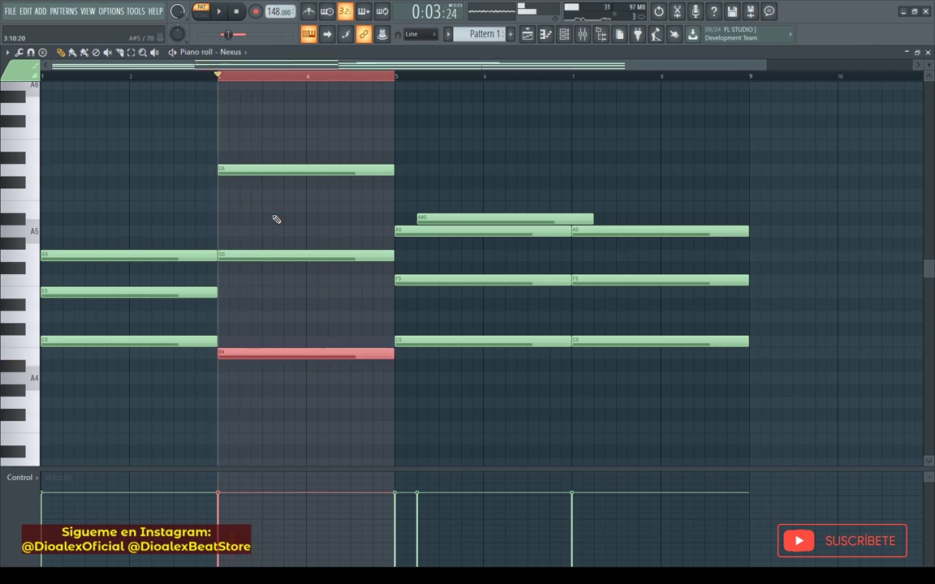
{"action": "key", "text": "ctrl+Up"}
{"action": "left_click", "coordinate": [275, 311], "text": "ctrl"}
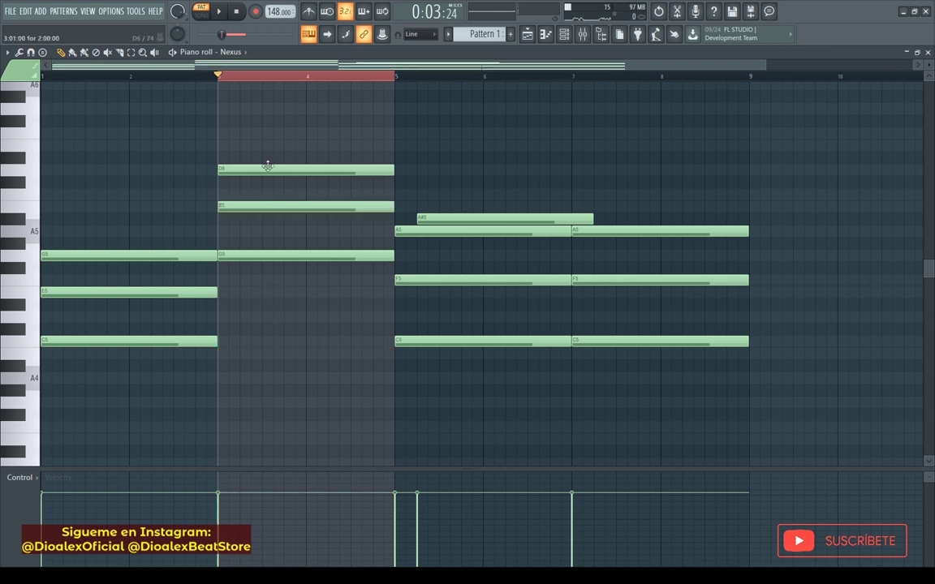
Lower the second chord's D6 note to D5, and remove the stray A#5 note at bar 5 and the time selection.
{"action": "left_click", "coordinate": [267, 168], "text": "ctrl"}
{"action": "key", "text": "ctrl+Down"}
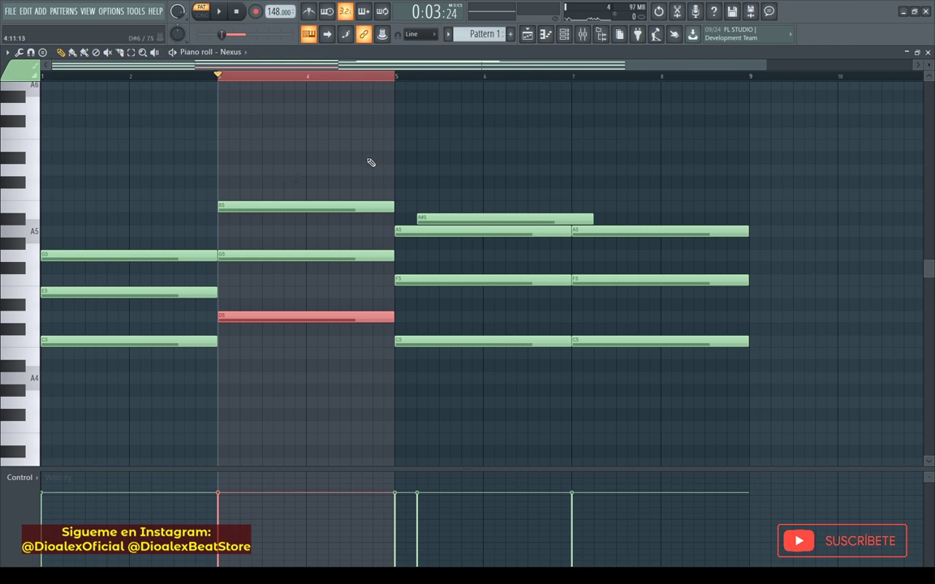
{"action": "right_click", "coordinate": [421, 219]}
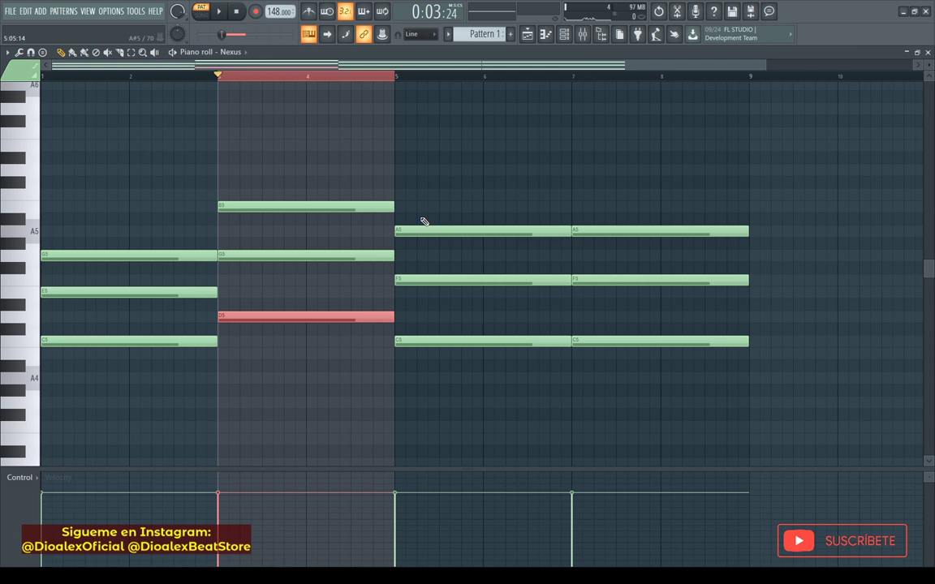
{"action": "left_click", "coordinate": [363, 79], "text": "ctrl"}
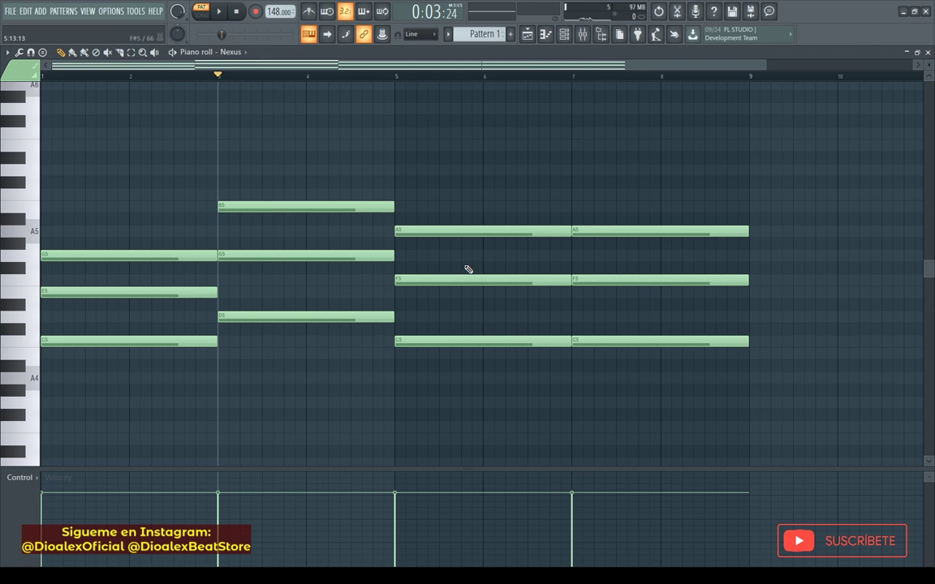
Try raising the third and fourth chords' C5 notes one octave to C6, and bring them back to C5.
{"action": "left_click_drag", "start_coordinate": [442, 331], "coordinate": [592, 374]}
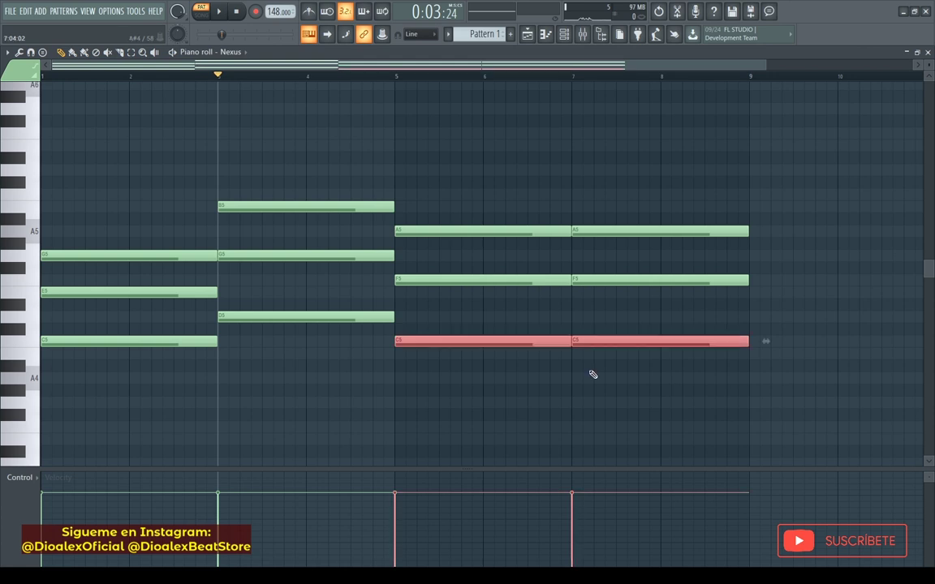
{"action": "key", "text": "ctrl+Up"}
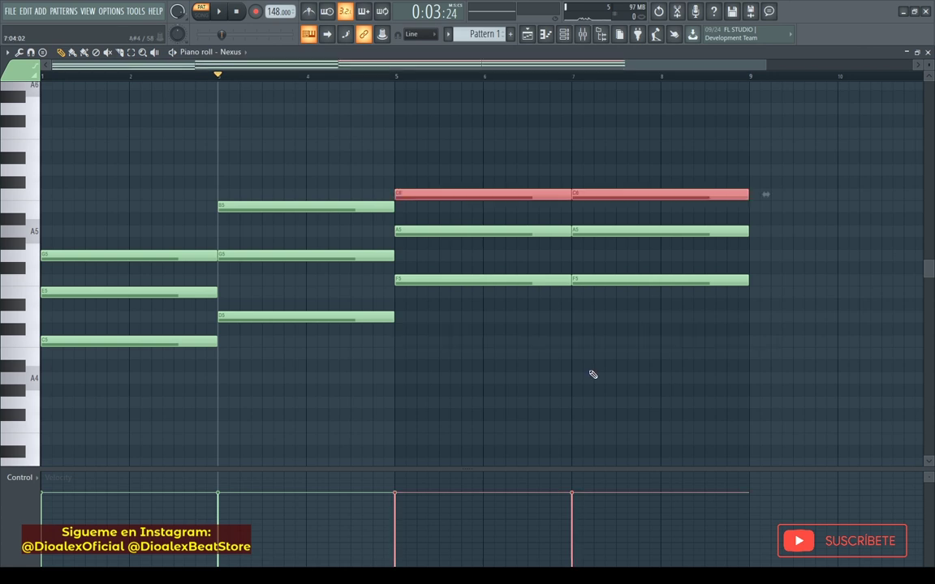
{"action": "key", "text": "ctrl+Down"}
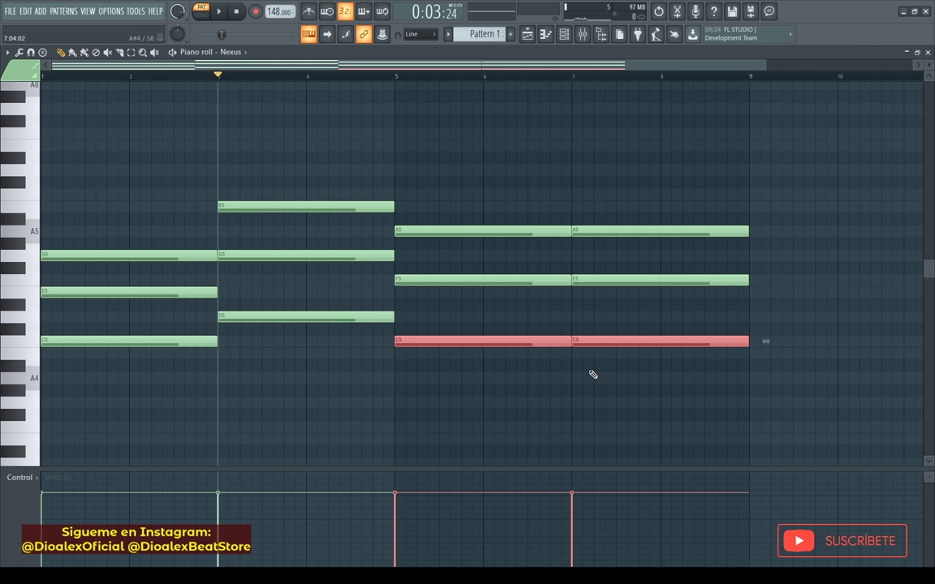
Show the playlist and duplicate the selected Pattern 1 clip directly after the original.
{"action": "key", "text": "F5"}
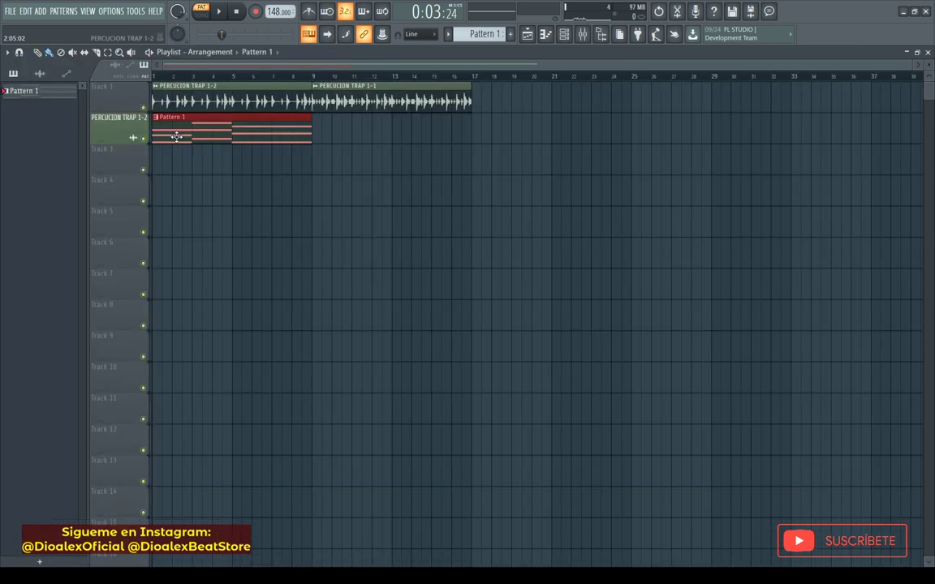
{"action": "key", "text": "ctrl+b"}
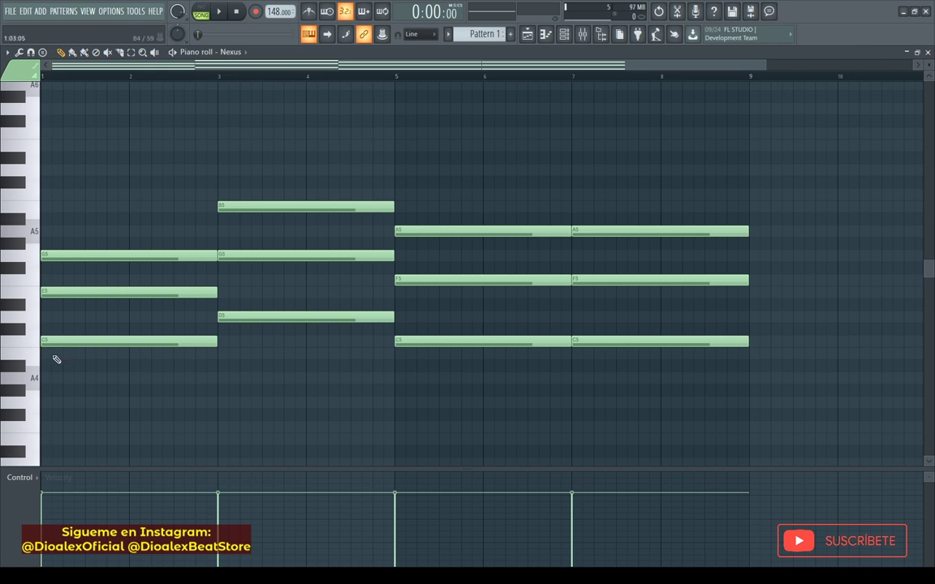
Return to the Nexus piano roll, audition keys around the first chord up to G5, and select its G5 note.
{"action": "left_click", "coordinate": [28, 332]}
{"action": "left_click", "coordinate": [35, 282]}
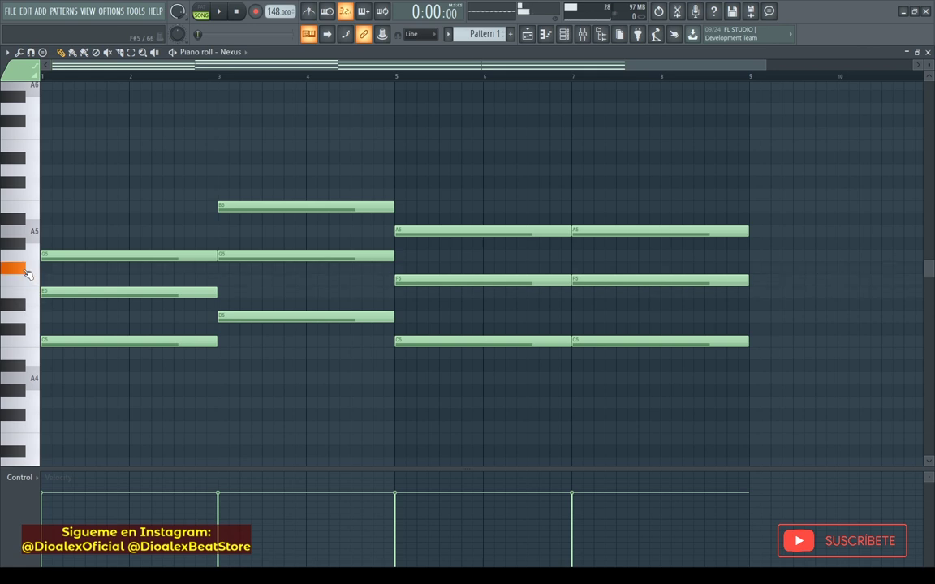
{"action": "left_click", "coordinate": [37, 258]}
{"action": "left_click", "coordinate": [94, 258]}
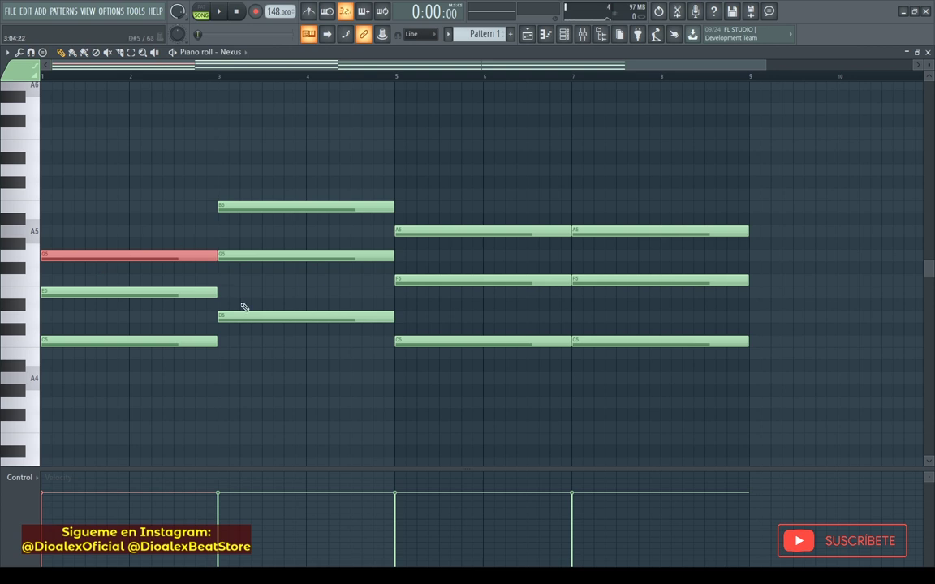
Highlight the second chord and the last two chords in turn, auditioning piano keys in the octave below them.
{"action": "left_click_drag", "start_coordinate": [273, 359], "coordinate": [315, 200]}
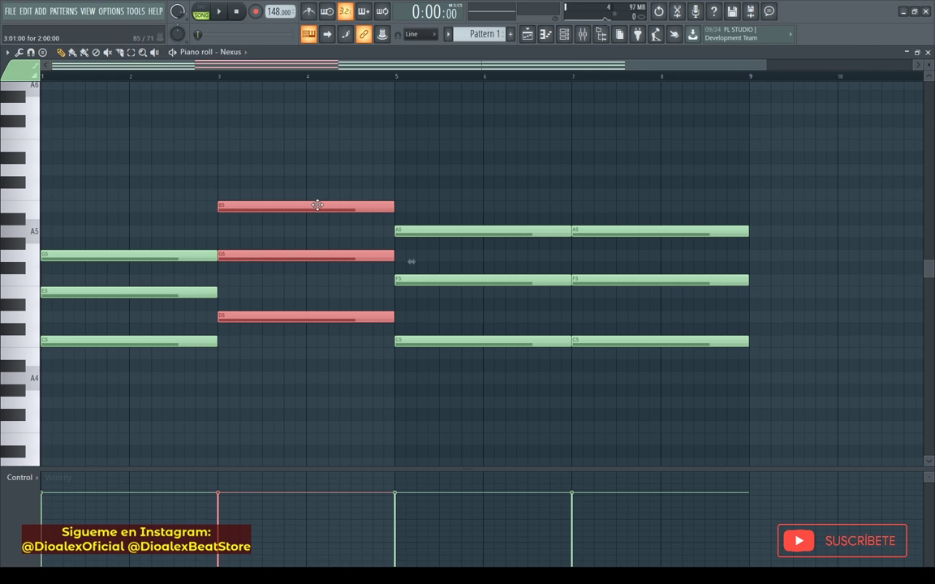
{"action": "left_click_drag", "start_coordinate": [438, 186], "coordinate": [659, 359]}
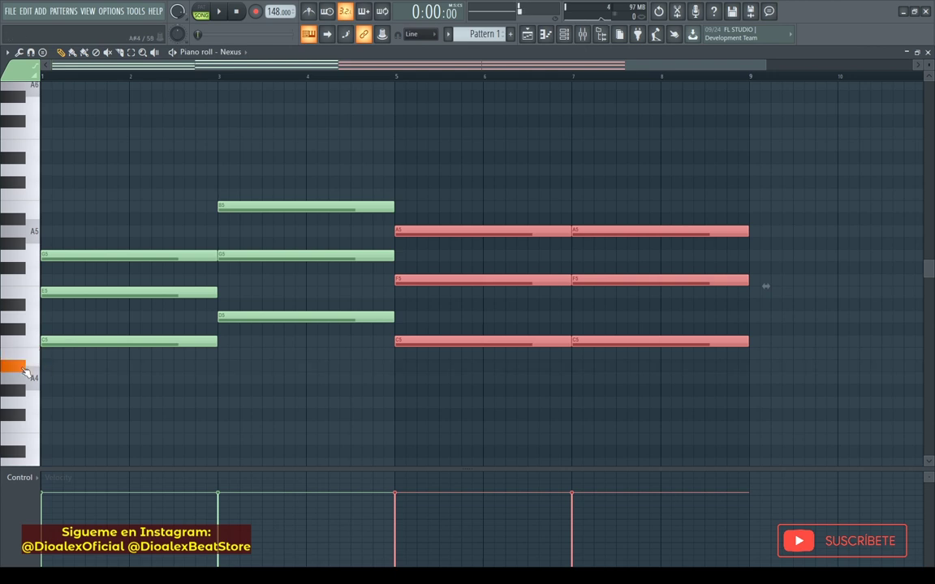
{"action": "left_click", "coordinate": [33, 400]}
{"action": "left_click", "coordinate": [22, 417]}
{"action": "left_click", "coordinate": [32, 388]}
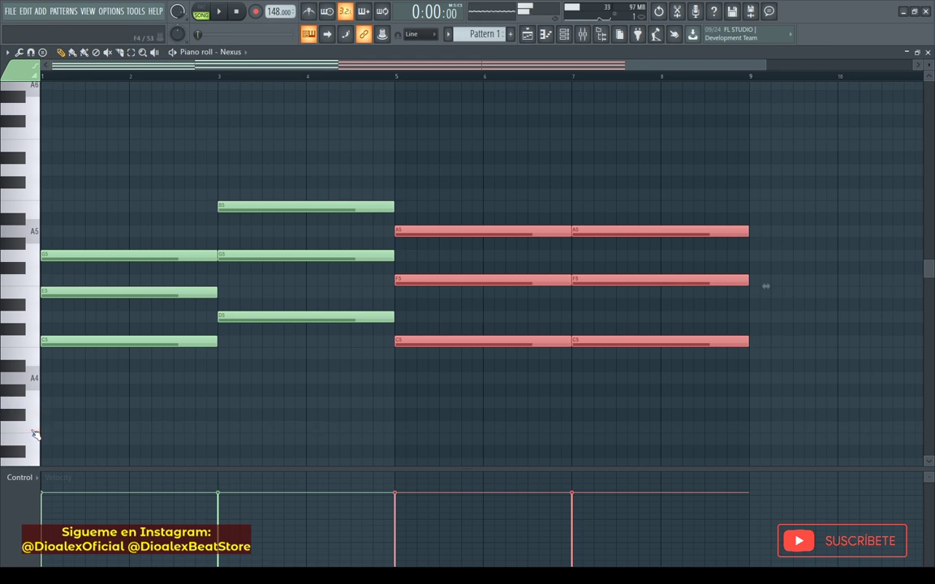
{"action": "left_click", "coordinate": [316, 399], "text": "ctrl"}
{"action": "left_click_drag", "start_coordinate": [412, 426], "coordinate": [689, 214], "text": "ctrl"}
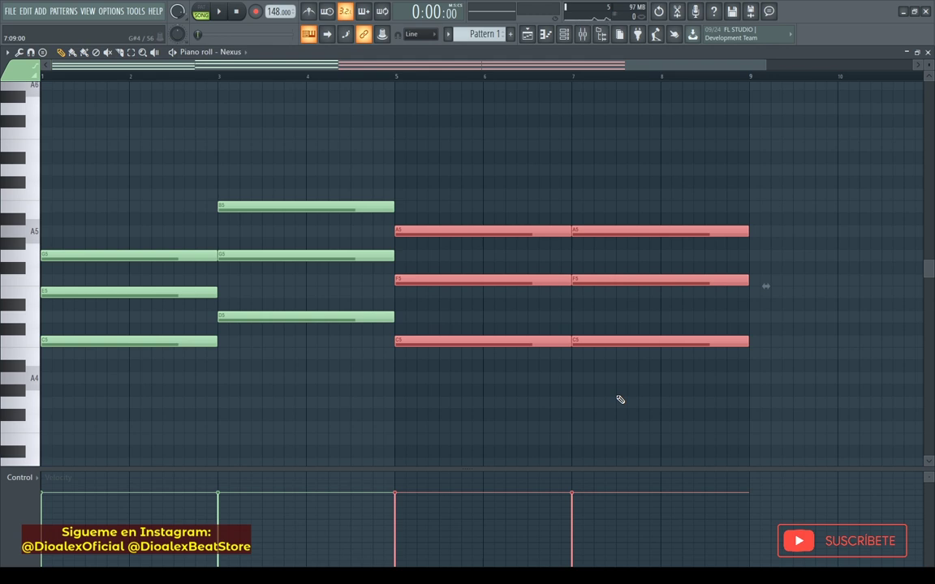
Select the first two chords and move them behind the last chord so they start at bar 9.
{"action": "left_click", "coordinate": [272, 403], "text": "ctrl"}
{"action": "left_click_drag", "start_coordinate": [208, 383], "coordinate": [314, 171]}
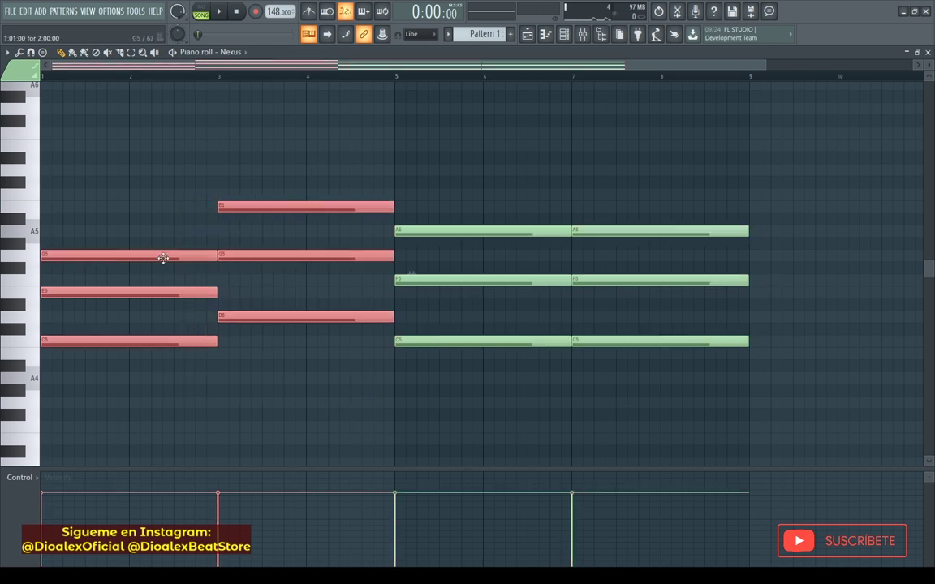
{"action": "left_click_drag", "start_coordinate": [142, 252], "coordinate": [842, 253]}
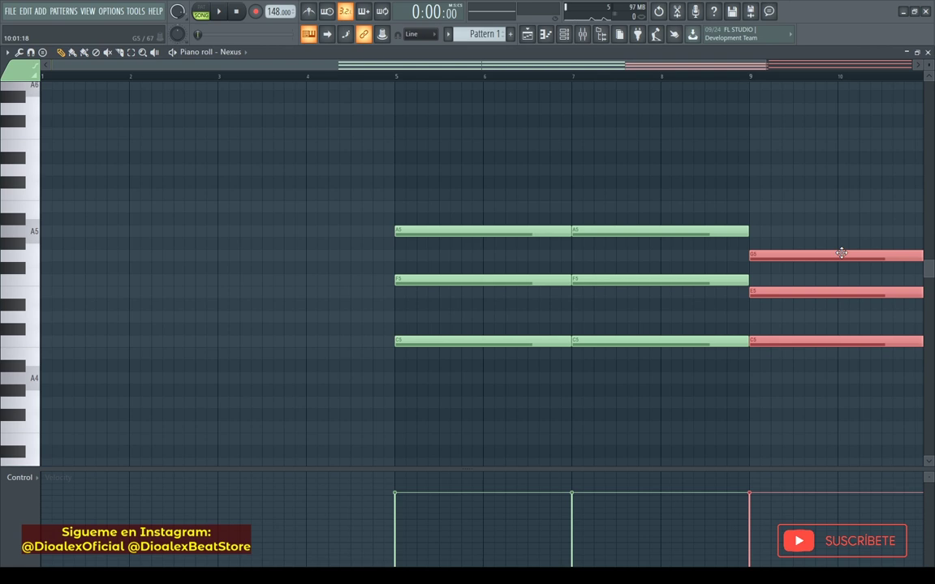
Select the whole reordered progression, shift it back to start at bar 1, and play it in song mode.
{"action": "left_click_drag", "start_coordinate": [469, 407], "coordinate": [915, 229]}
{"action": "left_click_drag", "start_coordinate": [423, 339], "coordinate": [50, 340]}
{"action": "key", "text": "space"}
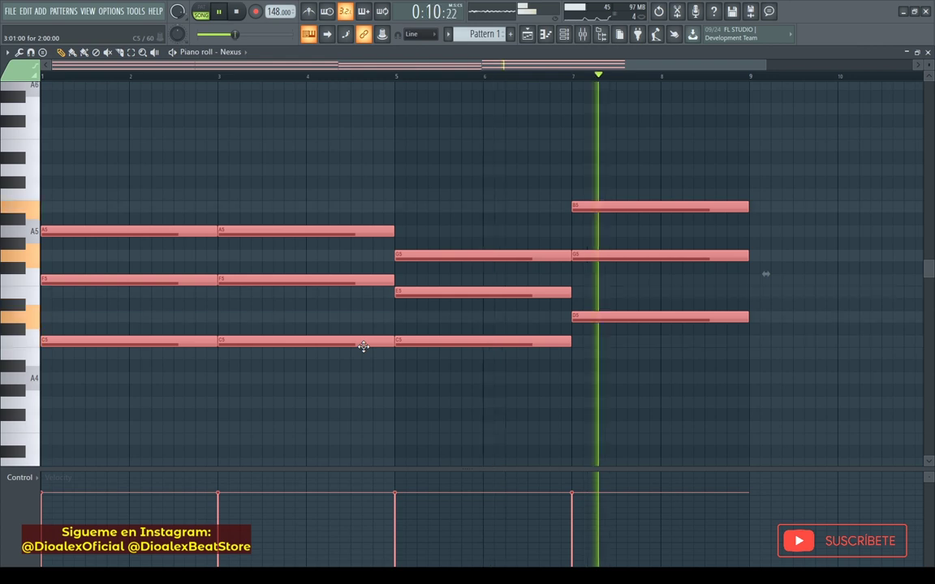
{"action": "key", "text": "space"}
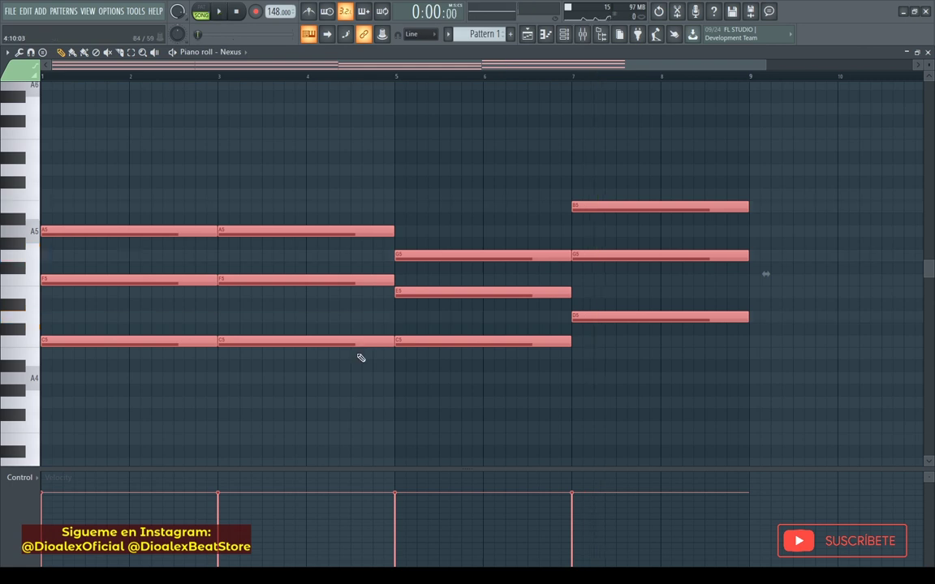